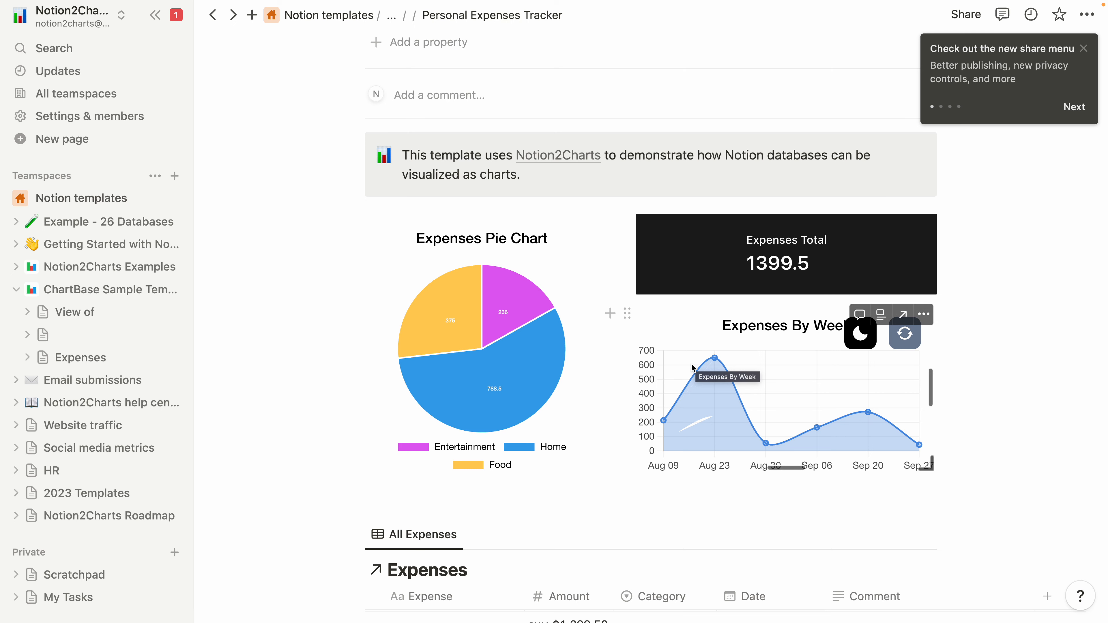
Insert a new inline database at the end of the Personal Expenses Tracker page, below the Expenses table and the empty embed block.
scroll(697, 364, "down", 5)
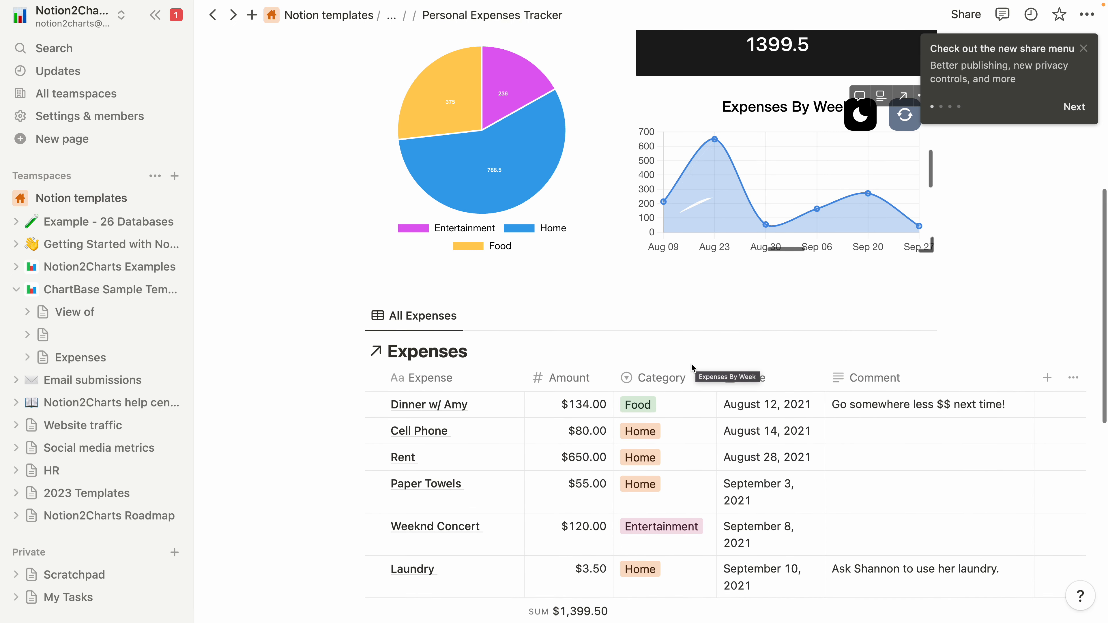
scroll(691, 364, "down", 5)
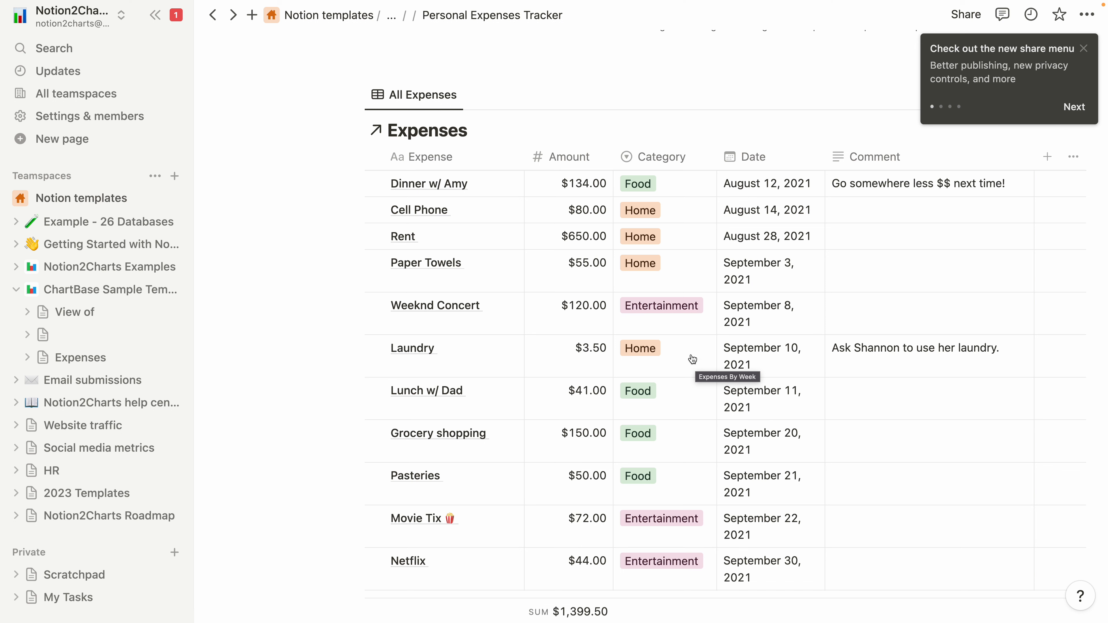
left_click(632, 62)
scroll(631, 62, "down", 6)
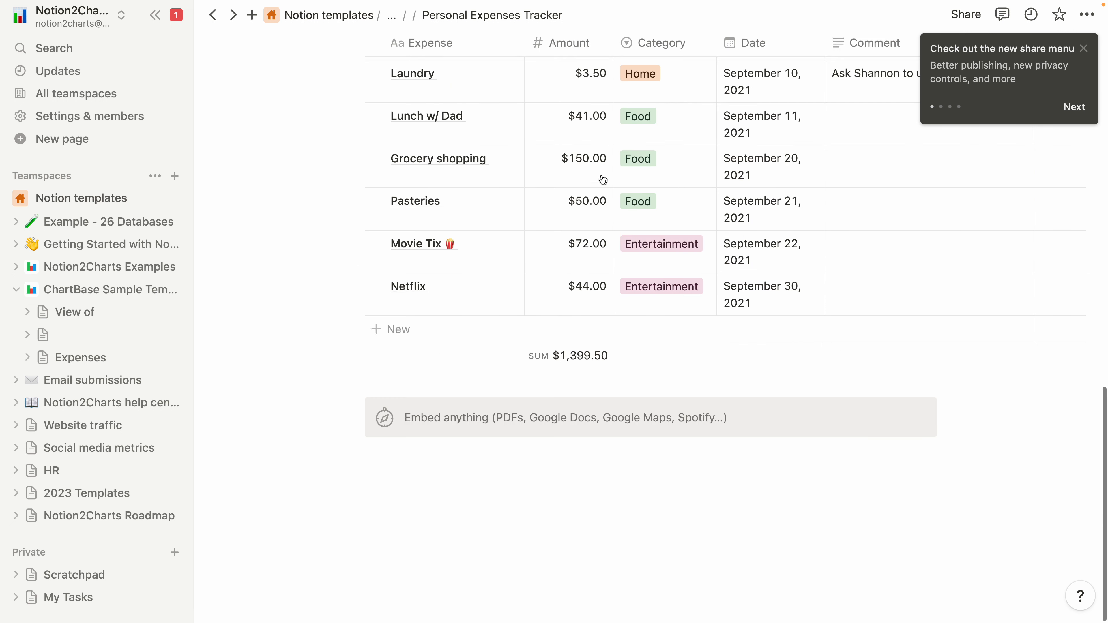
left_click(532, 477)
type("/tab")
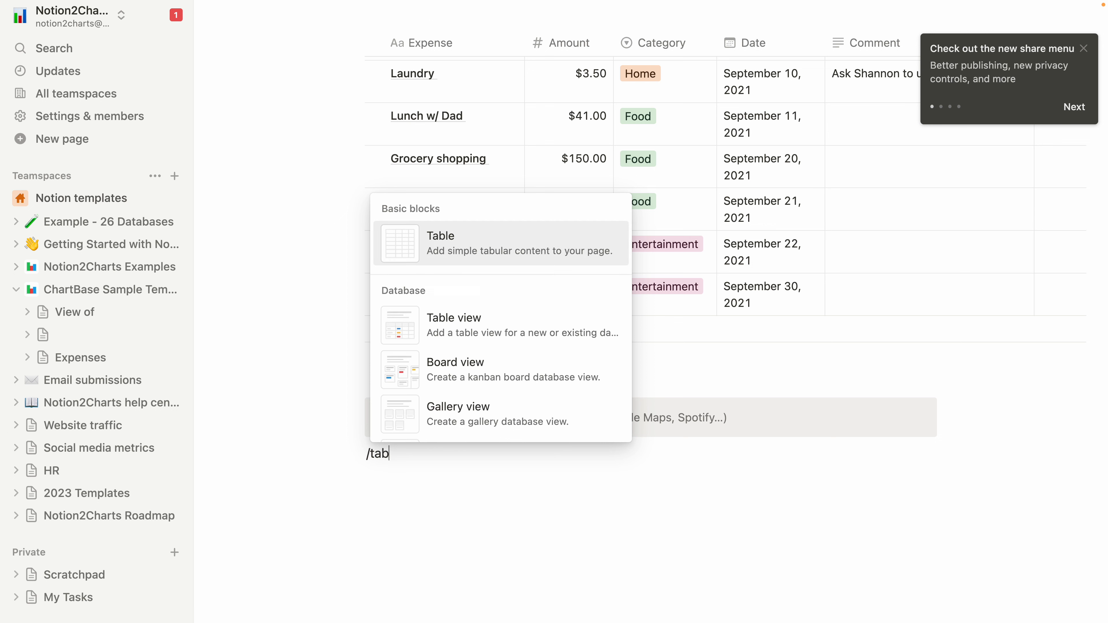
key("BackSpace")
key("BackSpace")
key("BackSpace")
type("dat")
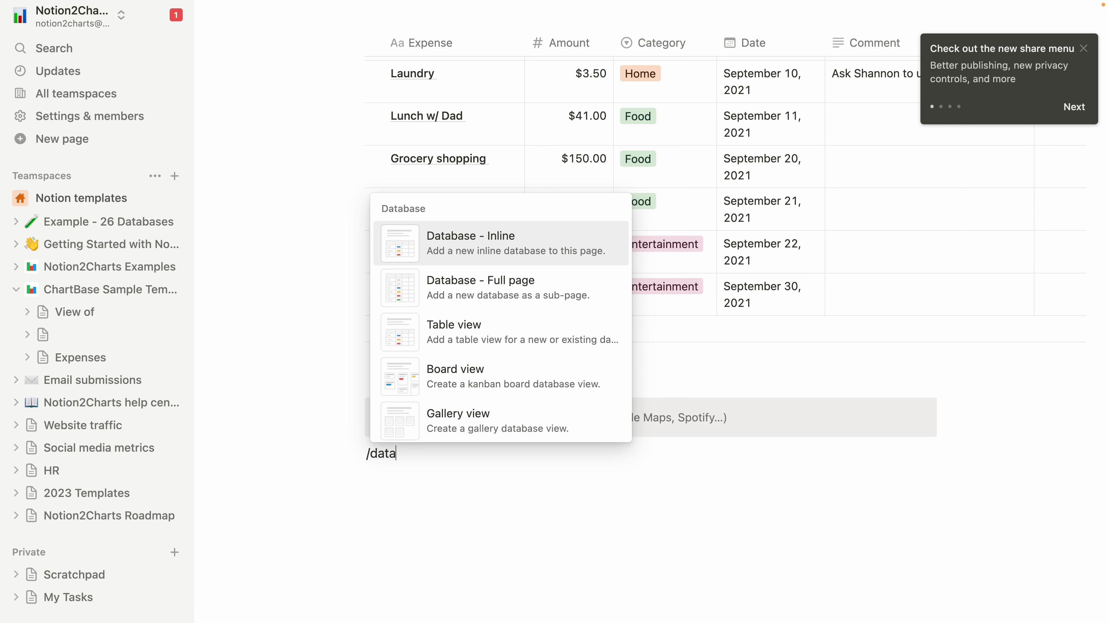
key("Down")
key("Up")
key("Return")
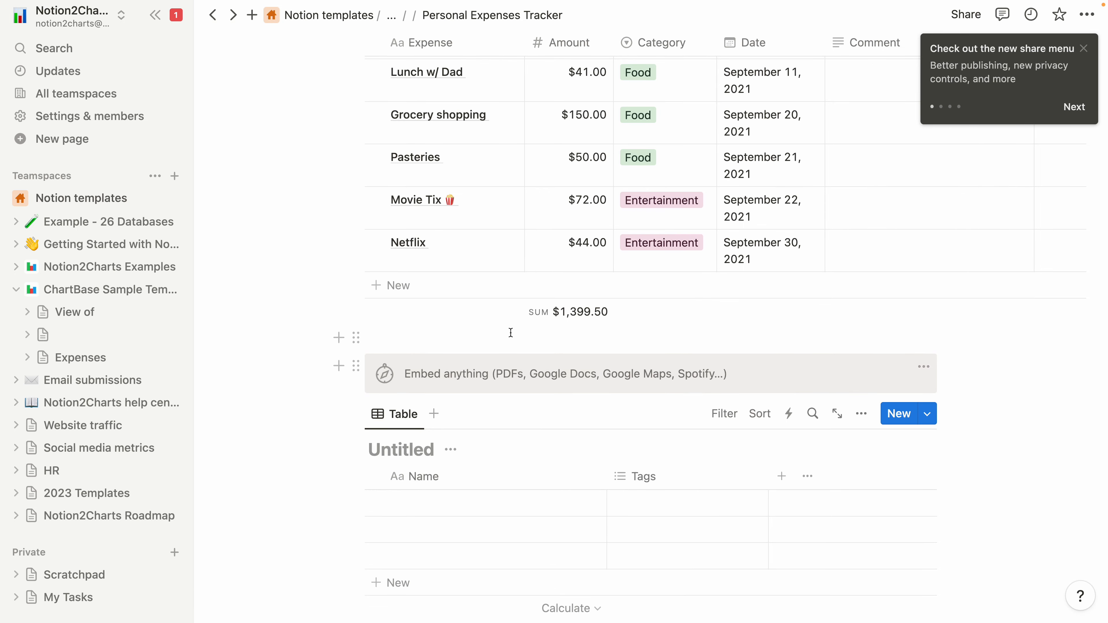
Switch to the browser showing the ChartBase home page, open its Google sign-in page, and close that sign-in window.
scroll(511, 333, "up", 7)
key("ctrl+Left")
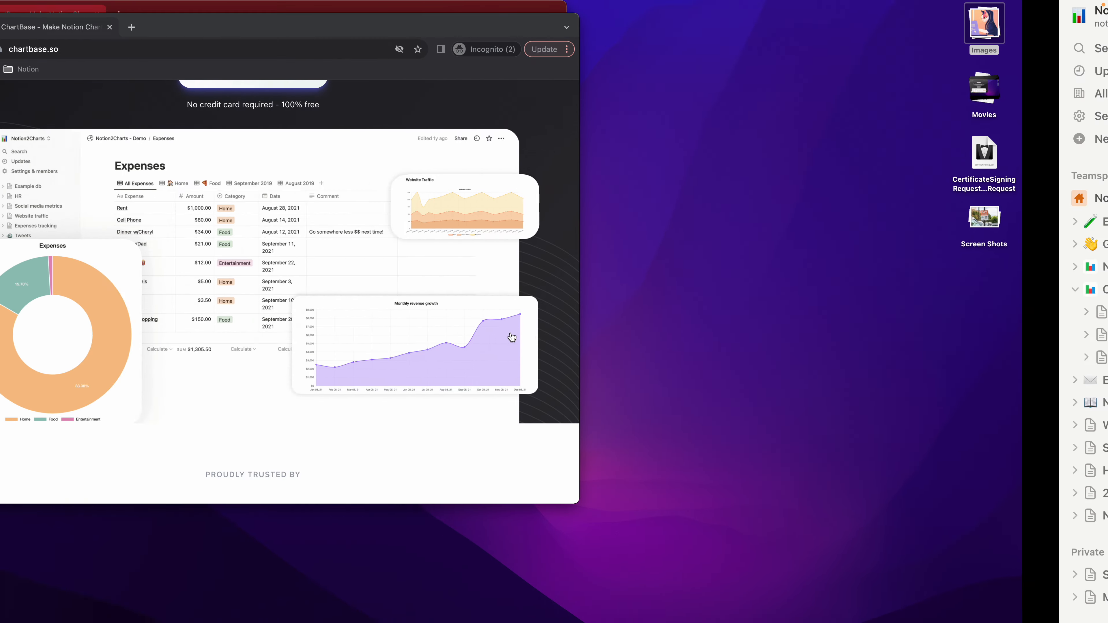
scroll(401, 277, "up", 5)
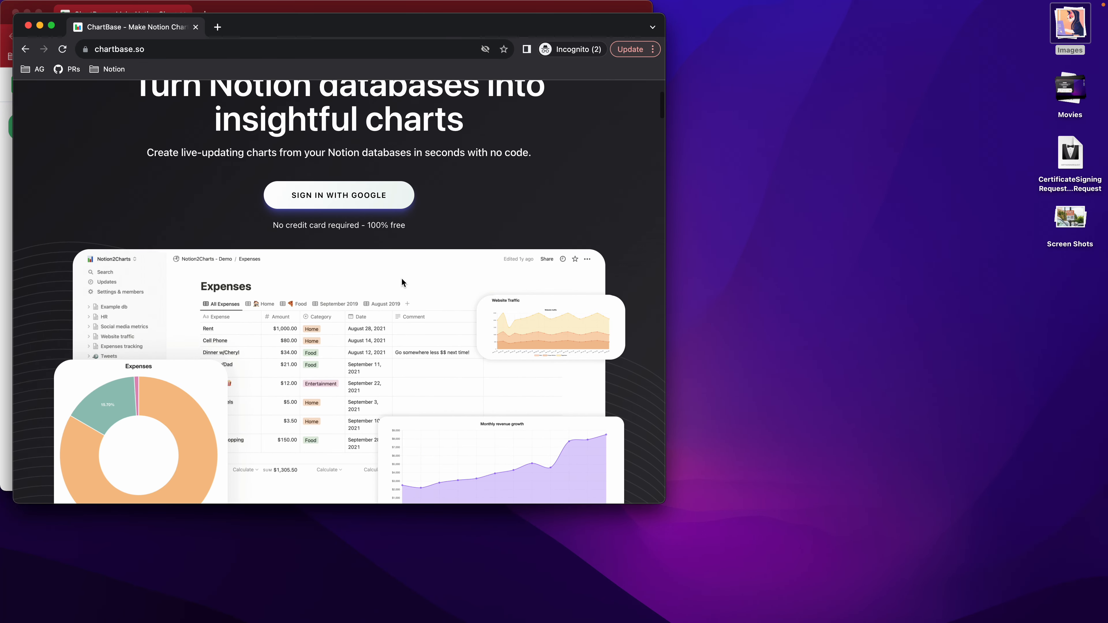
scroll(366, 175, "up", 2)
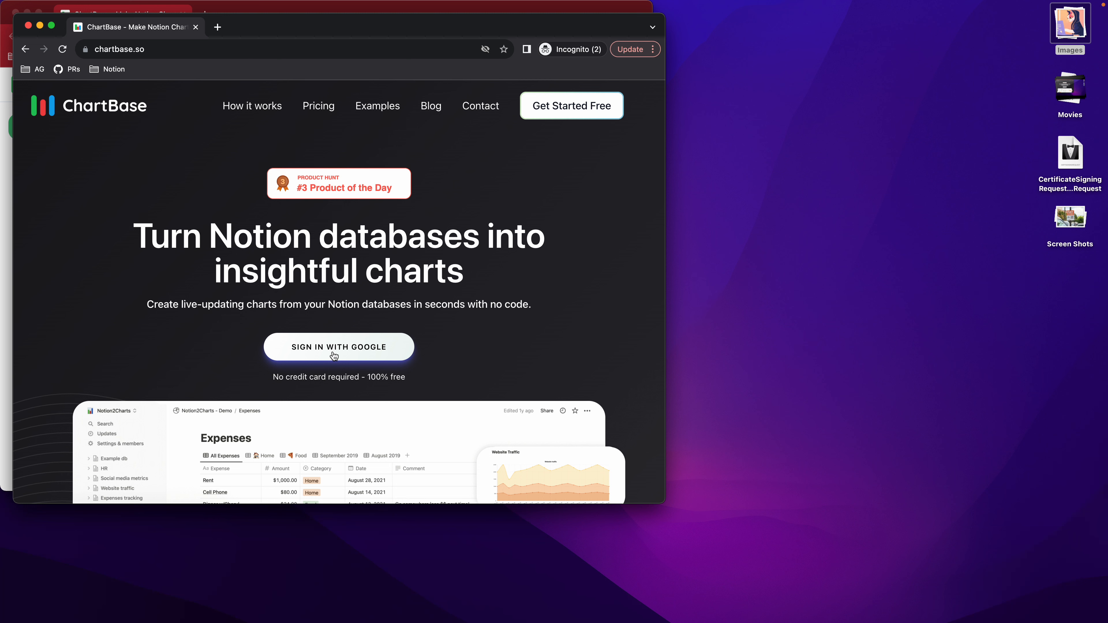
left_click(334, 356)
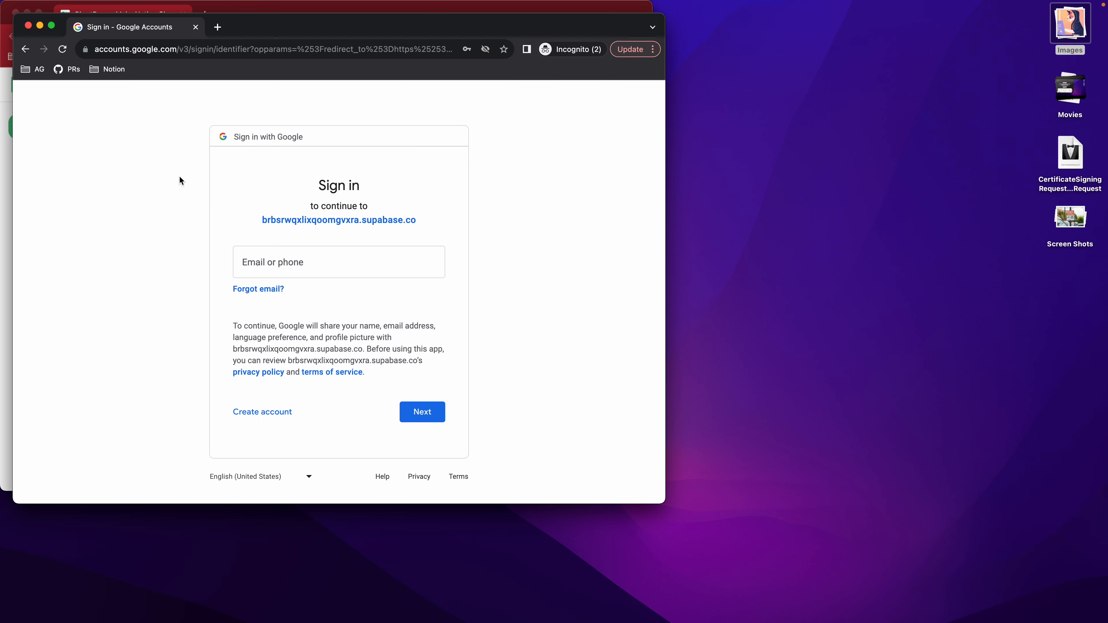
left_click_drag(250, 29, 255, 29)
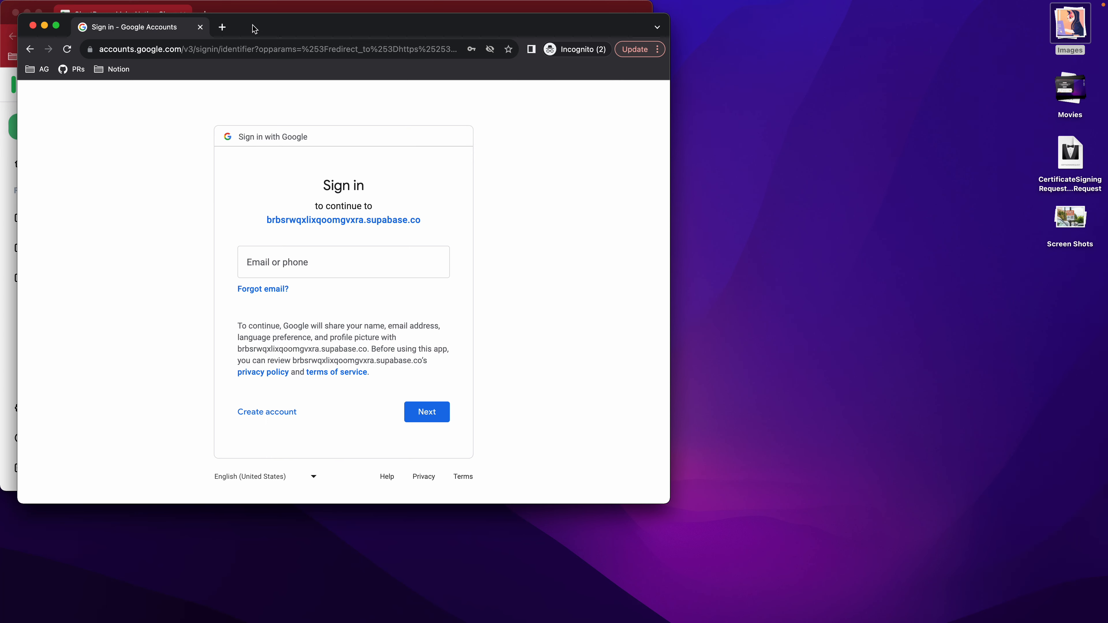
key("super+w")
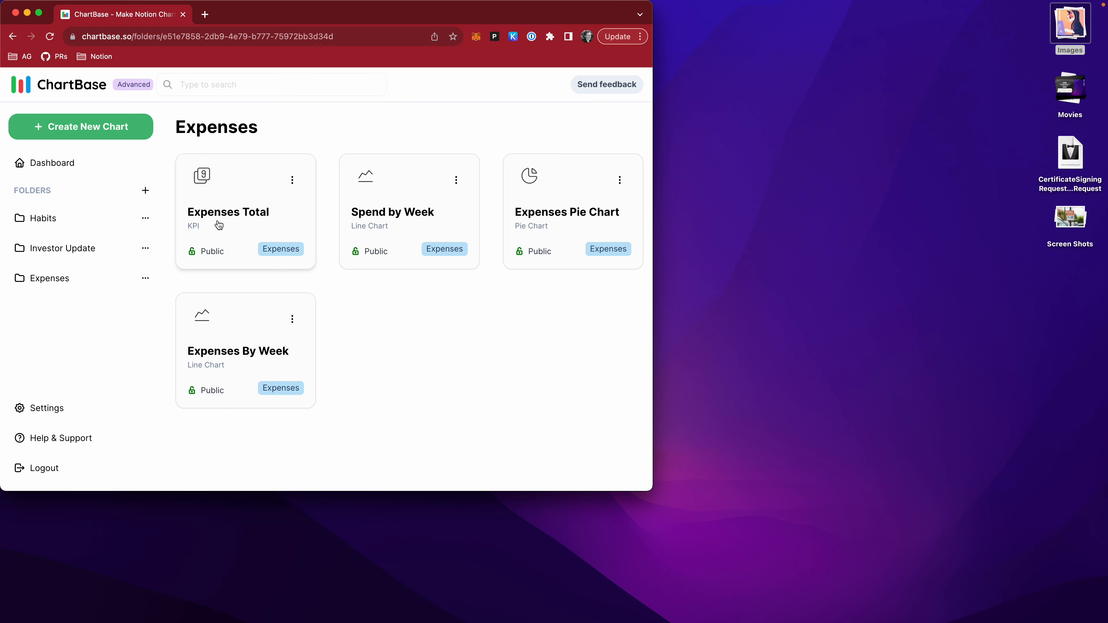
Start a new chart in ChartBase, choose Pie Chart as its type, and continue to the database selection.
scroll(219, 225, "down", 1)
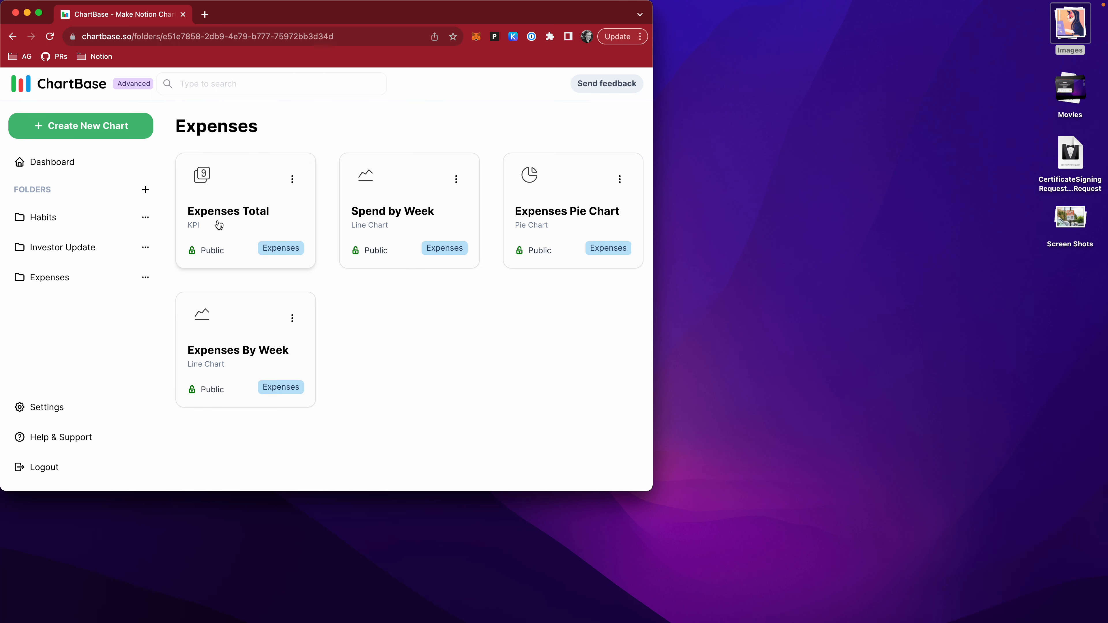
left_click(91, 132)
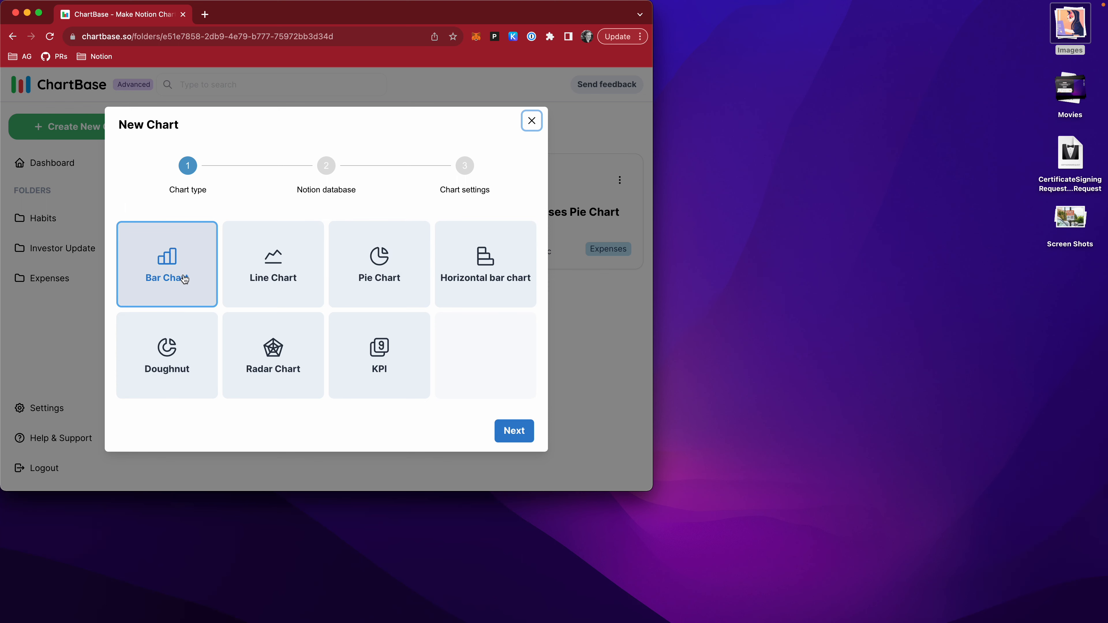
left_click(373, 278)
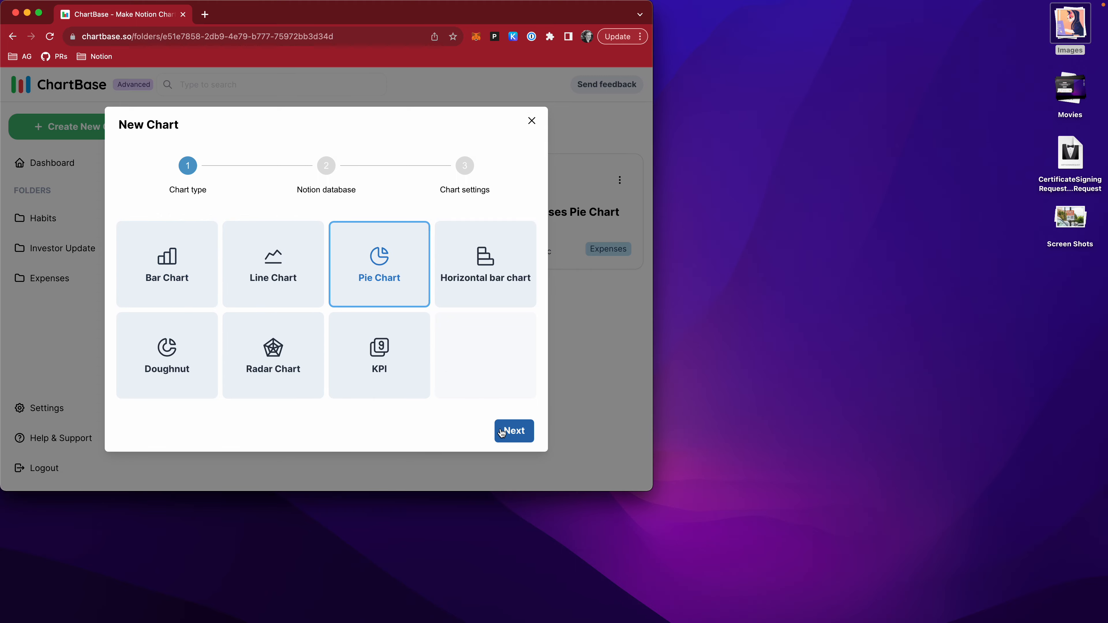
key("ctrl+Right")
scroll(535, 277, "up", 10)
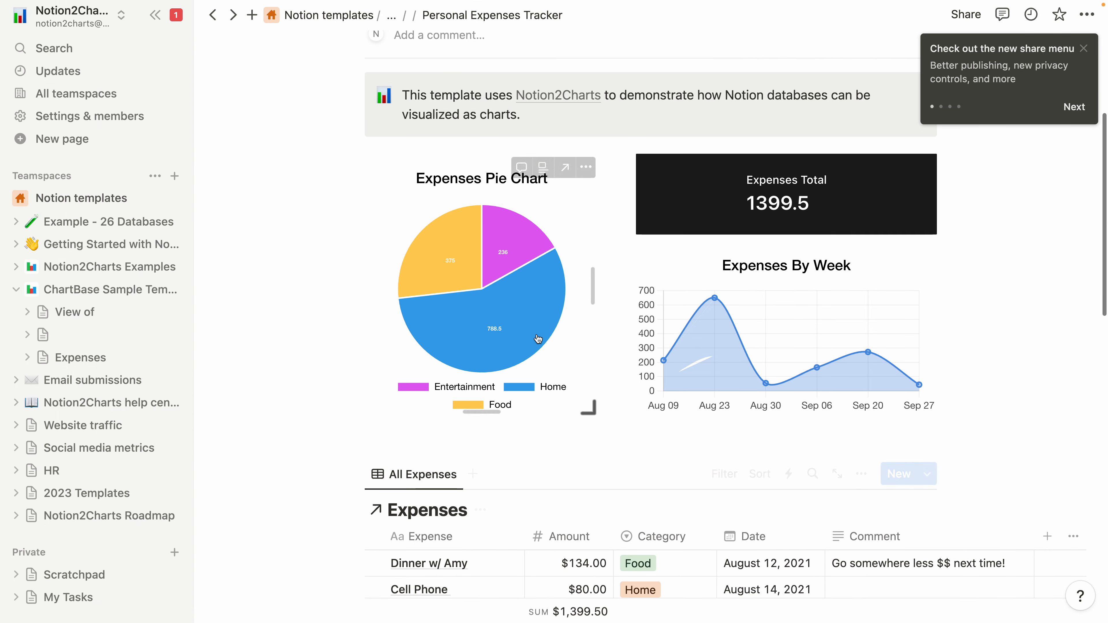
key("ctrl+Left")
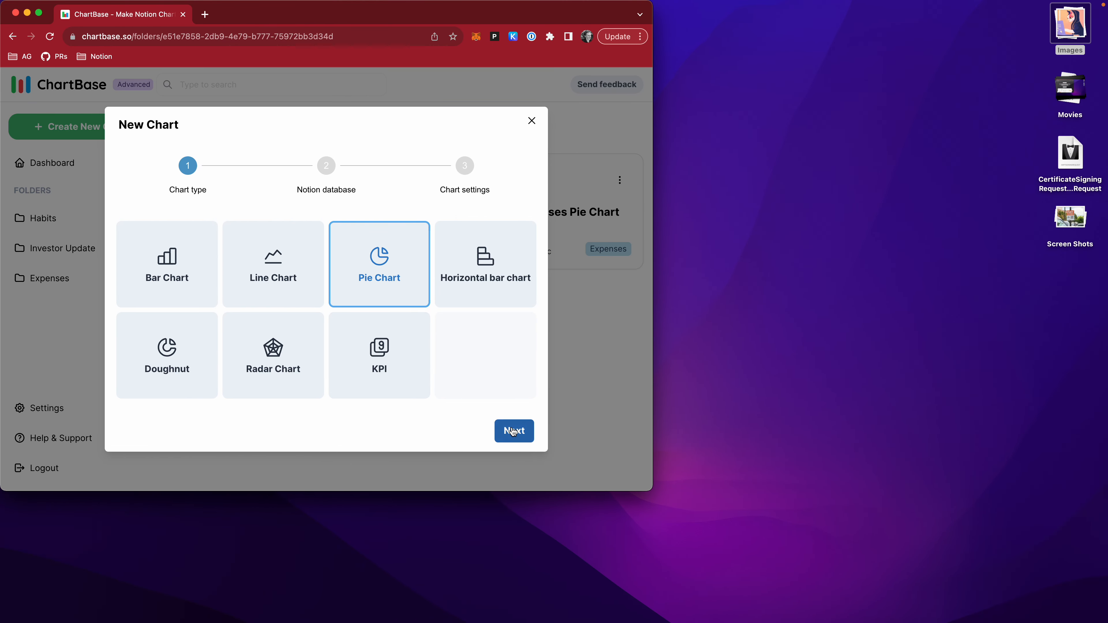
left_click(512, 430)
Search the Notion databases for "expe", select the first Expenses database, and continue to the chart settings.
left_click(297, 242)
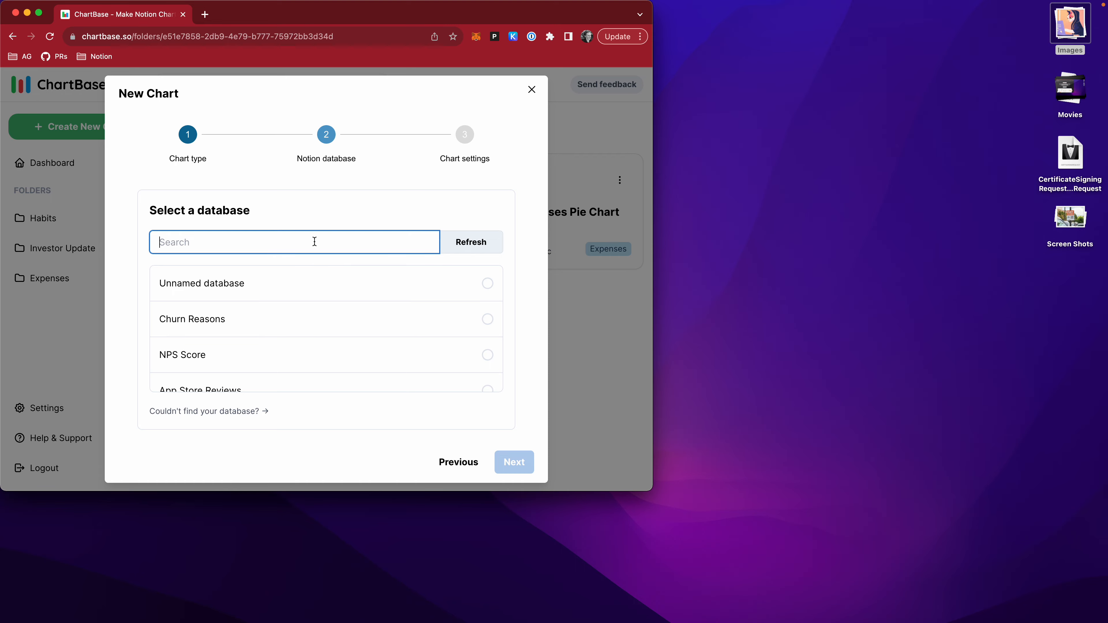
type("expe")
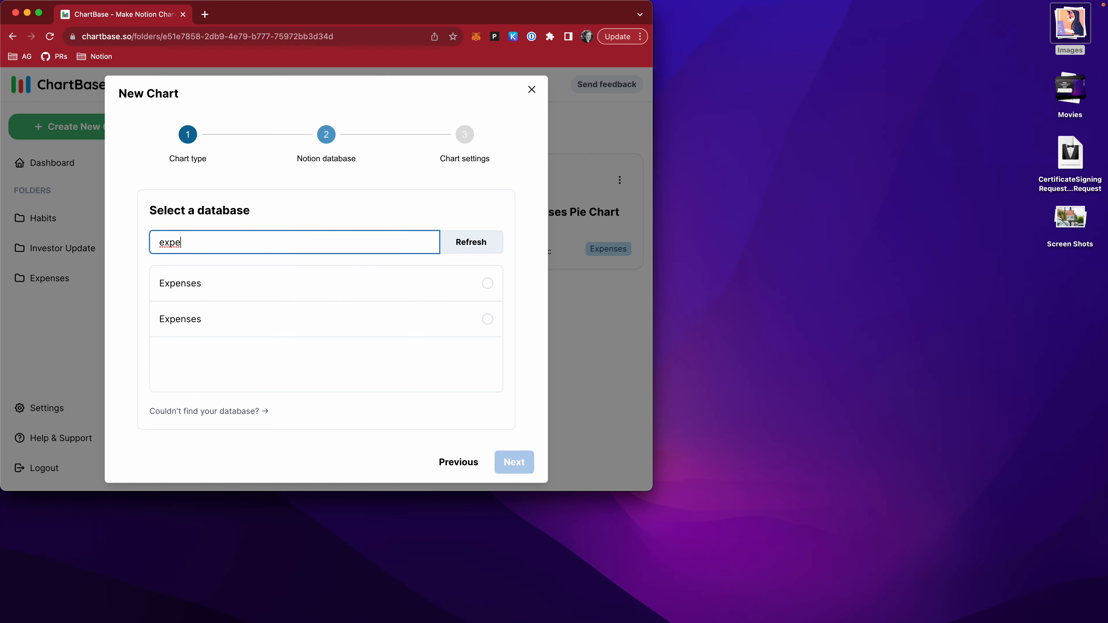
key("ctrl+Right")
scroll(414, 349, "down", 5)
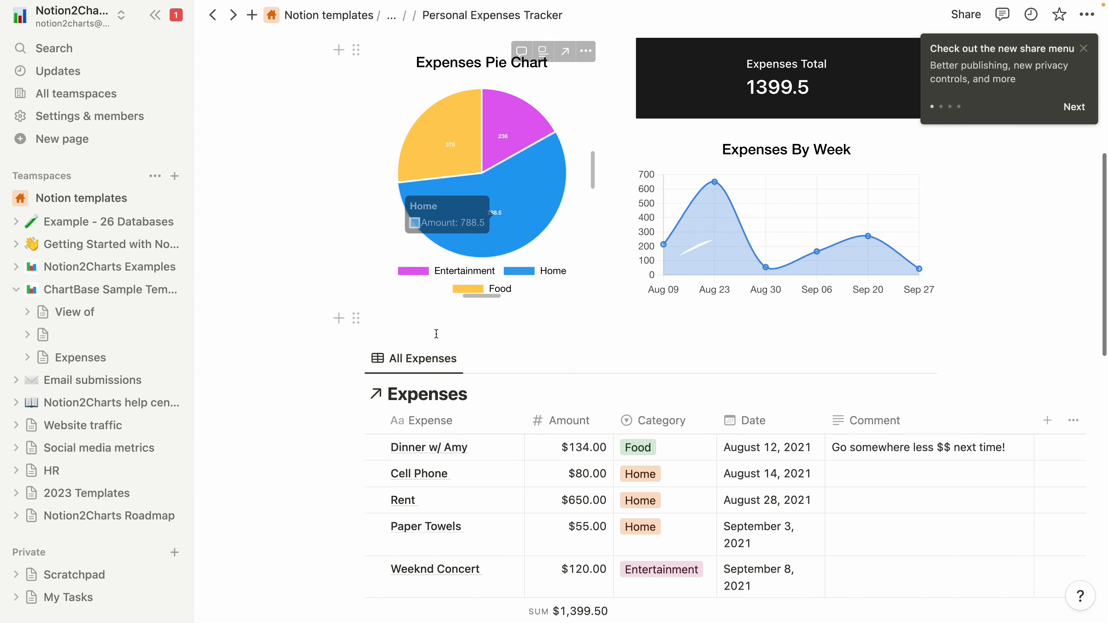
key("ctrl+Left")
left_click(262, 288)
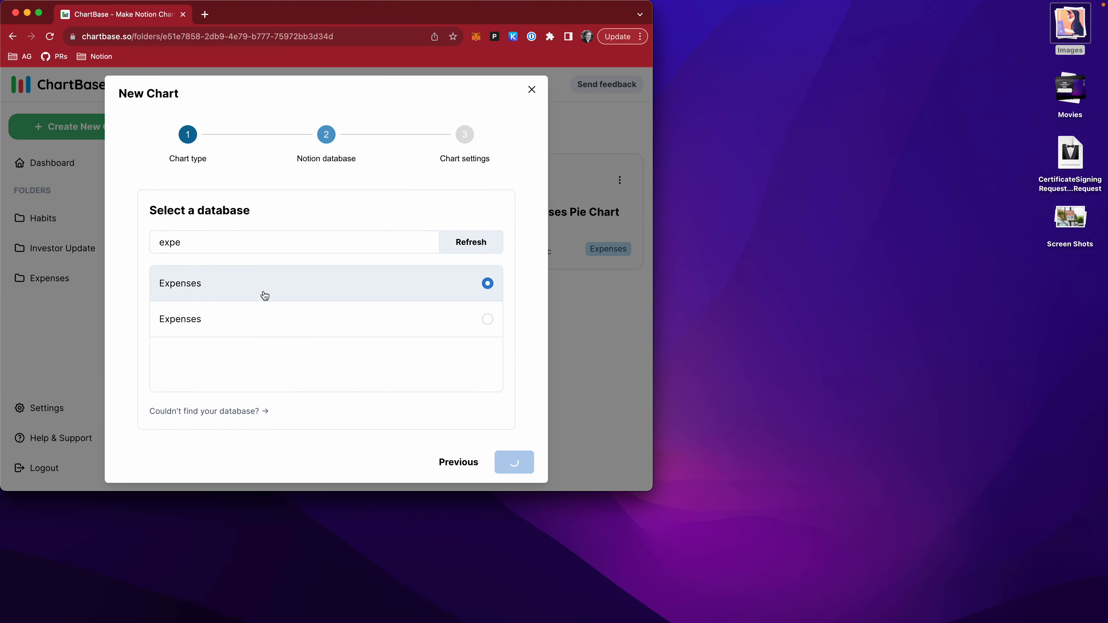
left_click(506, 463)
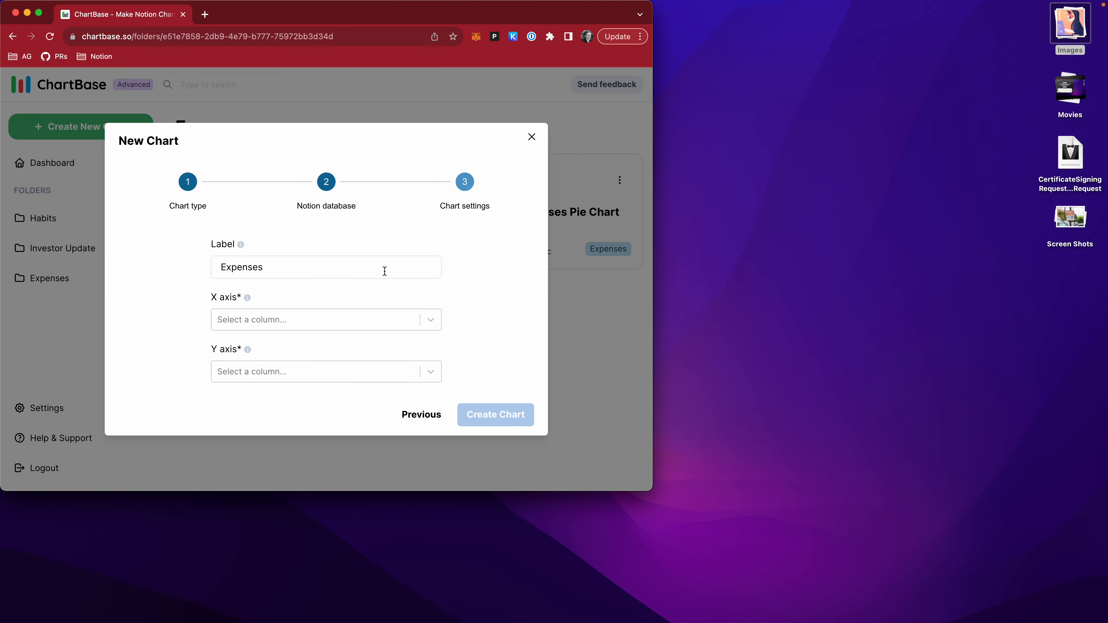
Create the chart with Category on the X axis and Amount on the Y axis.
left_click(367, 324)
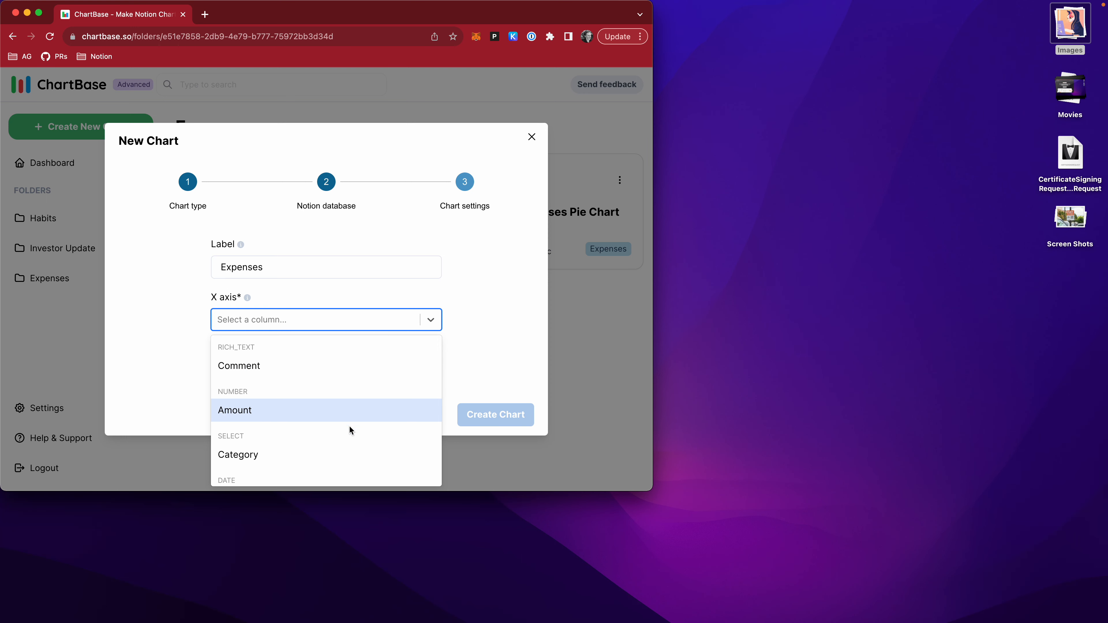
left_click(344, 453)
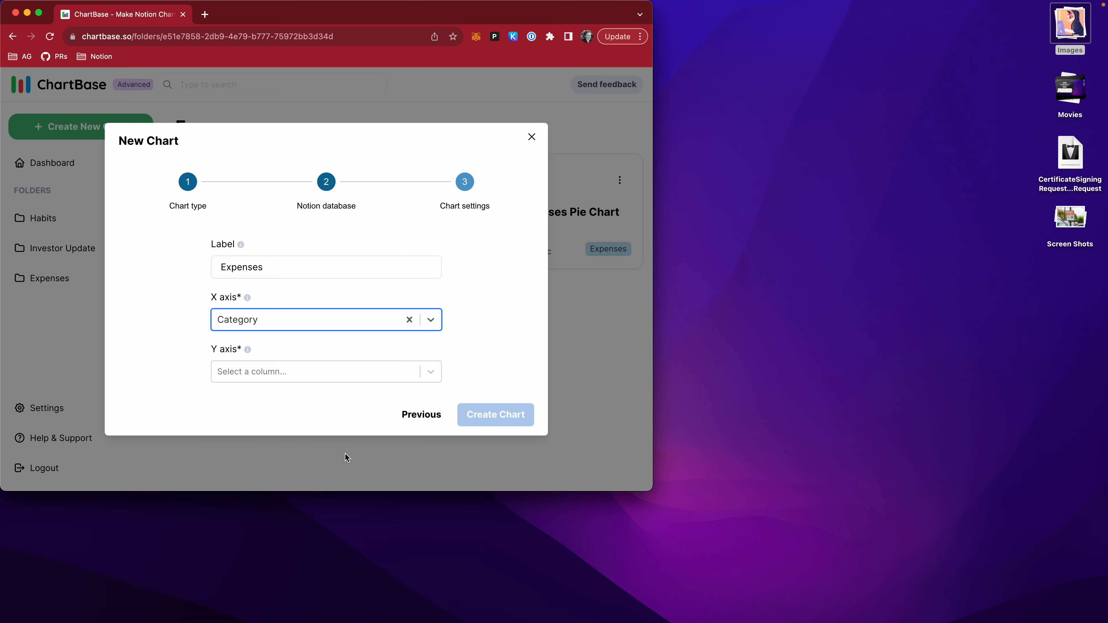
left_click(339, 370)
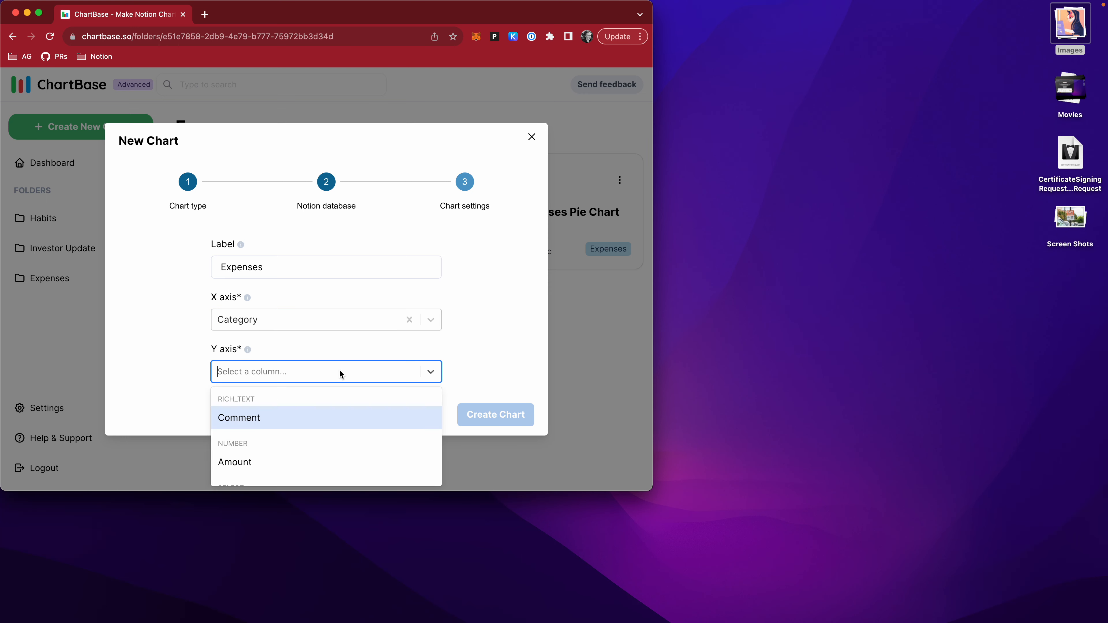
left_click(325, 464)
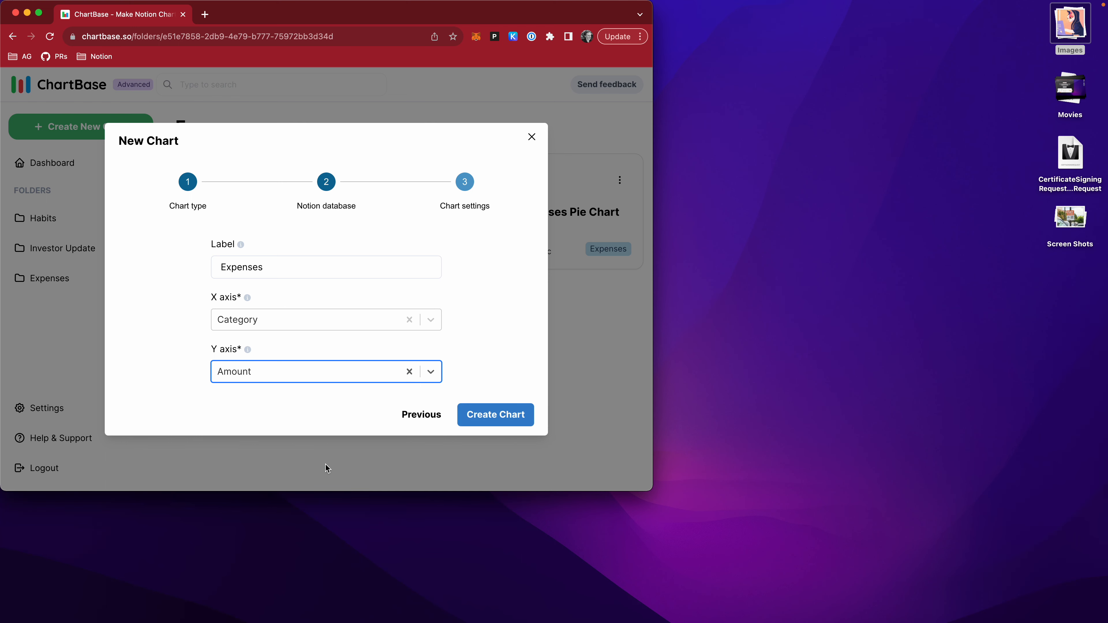
left_click(479, 418)
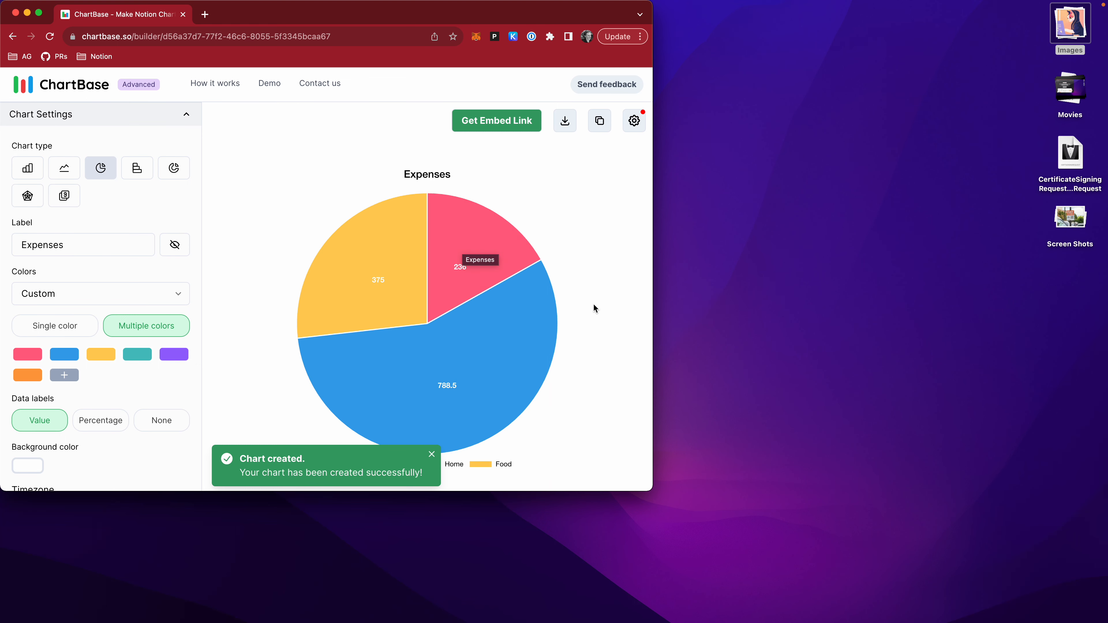
Try the Expenses chart as a line chart, and settle on the bar chart type.
mouse_move(508, 227)
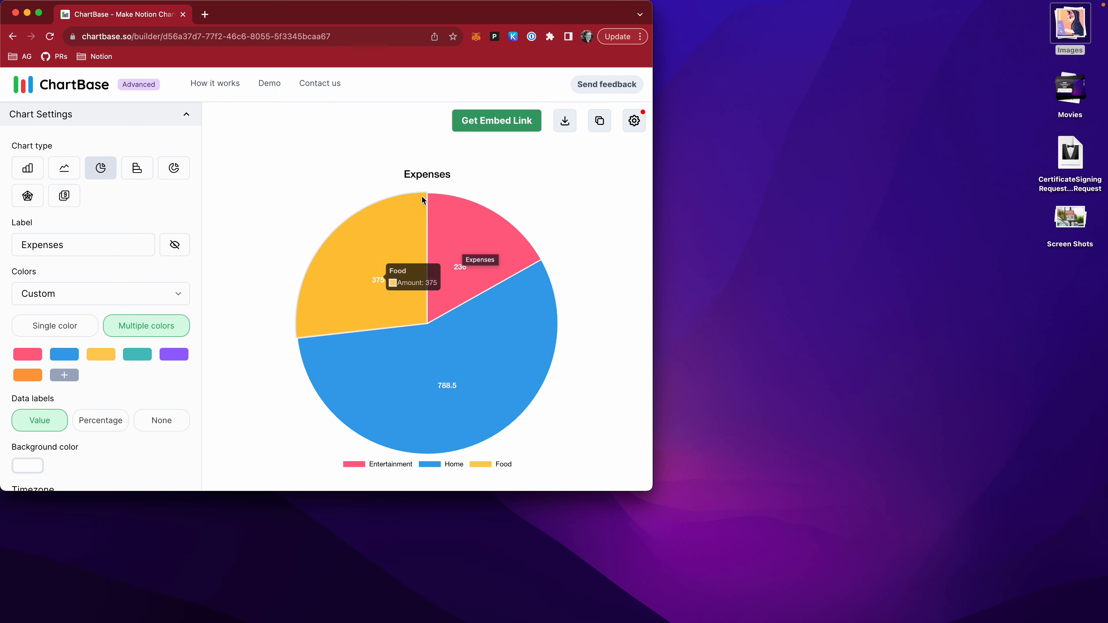
left_click(27, 168)
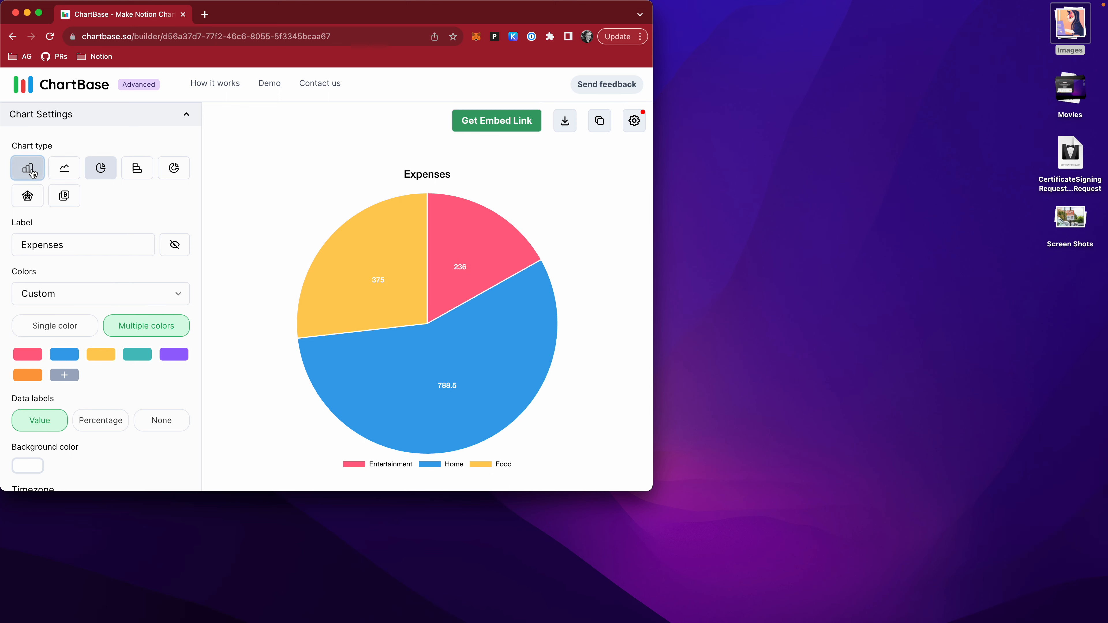
left_click(63, 170)
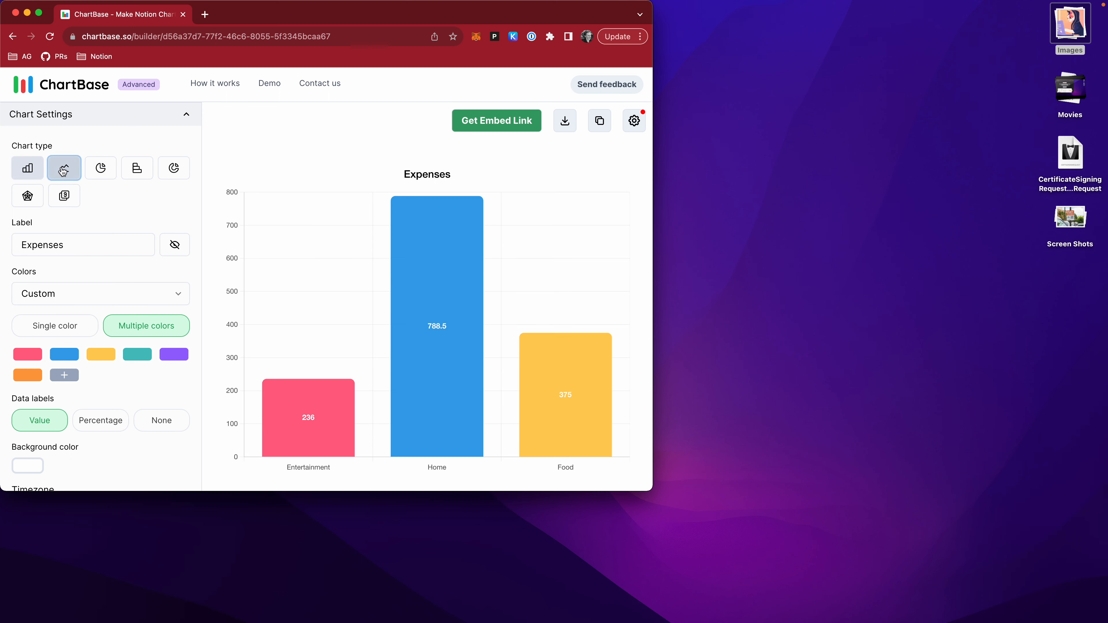
left_click(27, 170)
Add a second column to the Y axis in the bar chart's data settings.
scroll(87, 237, "down", 2)
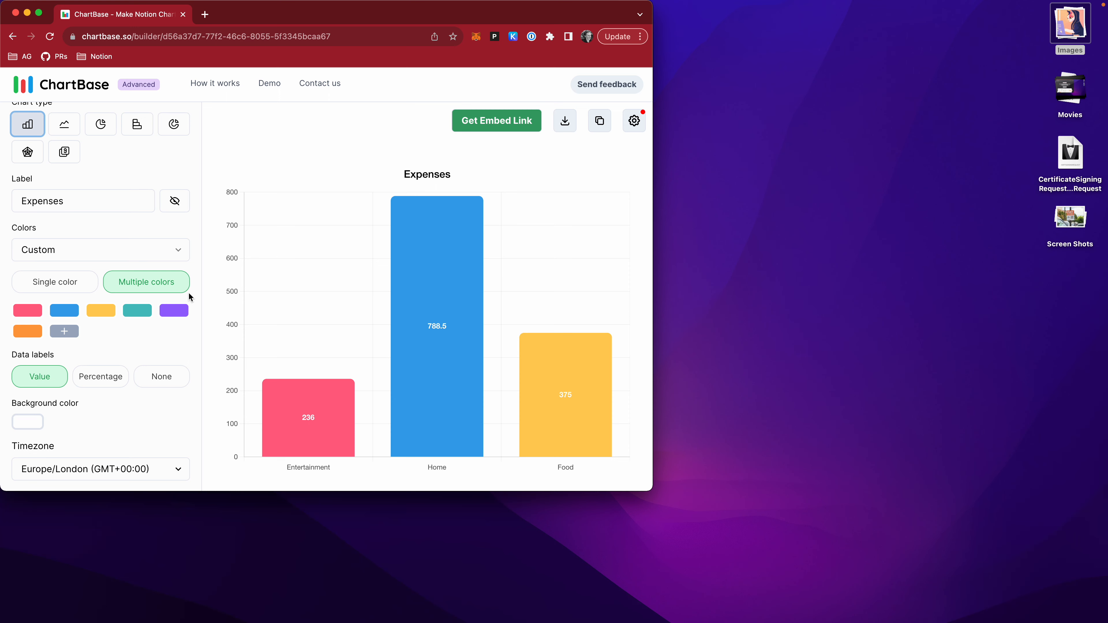
scroll(85, 321, "down", 5)
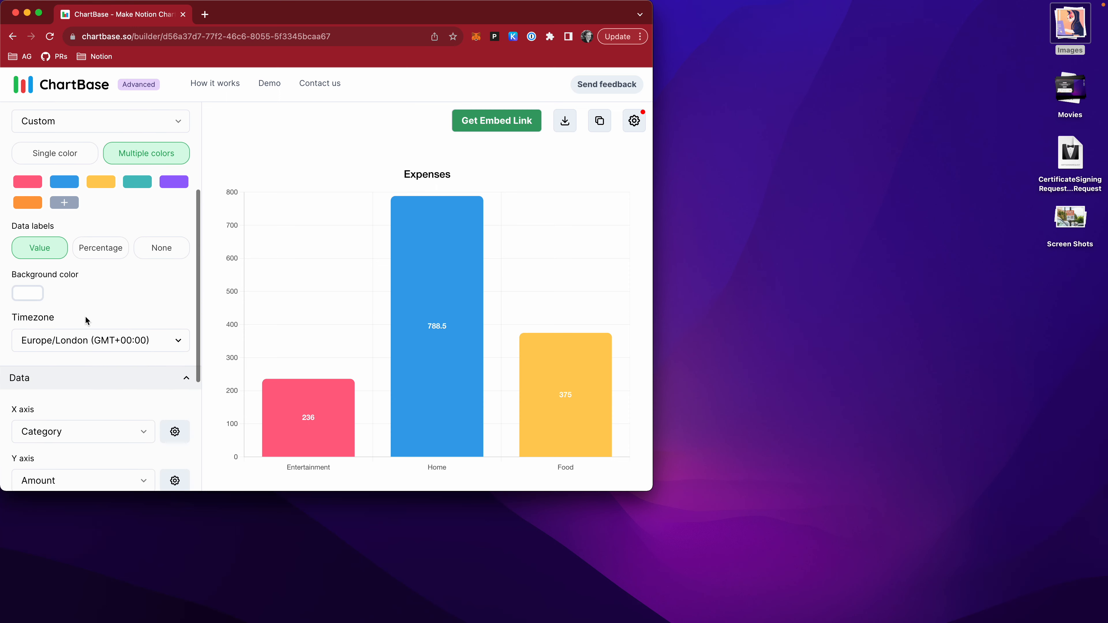
scroll(86, 320, "down", 5)
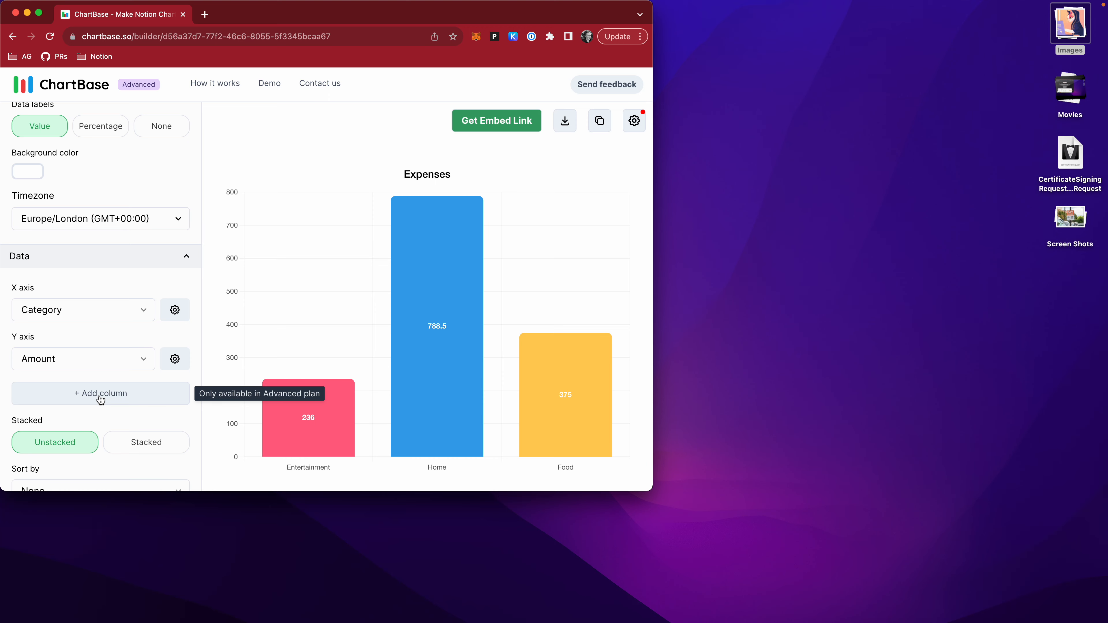
left_click(101, 395)
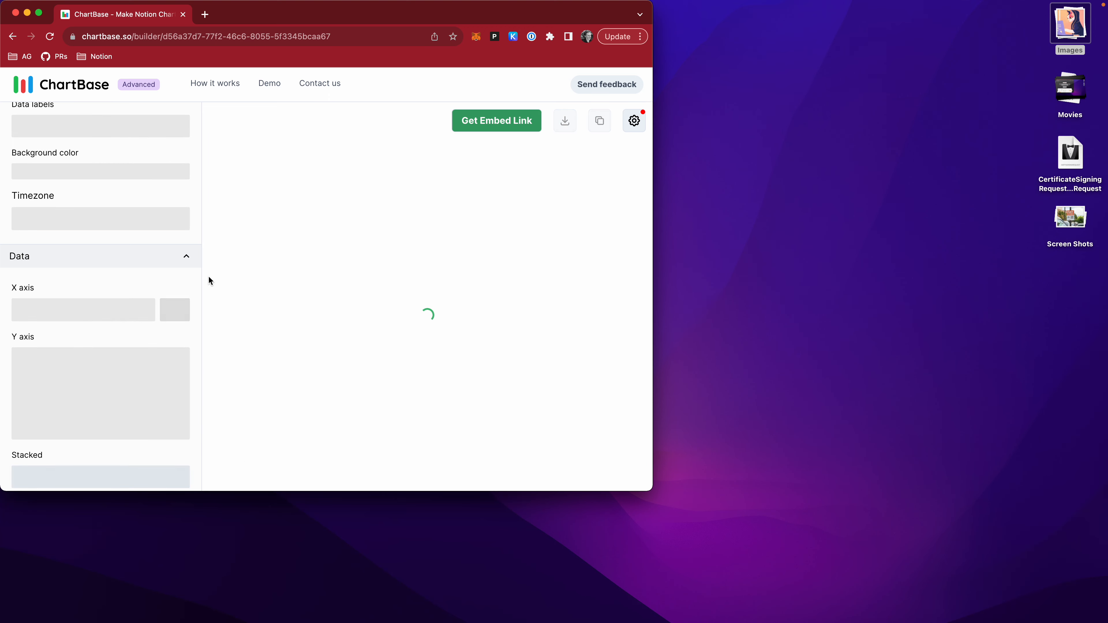
scroll(140, 336, "down", 5)
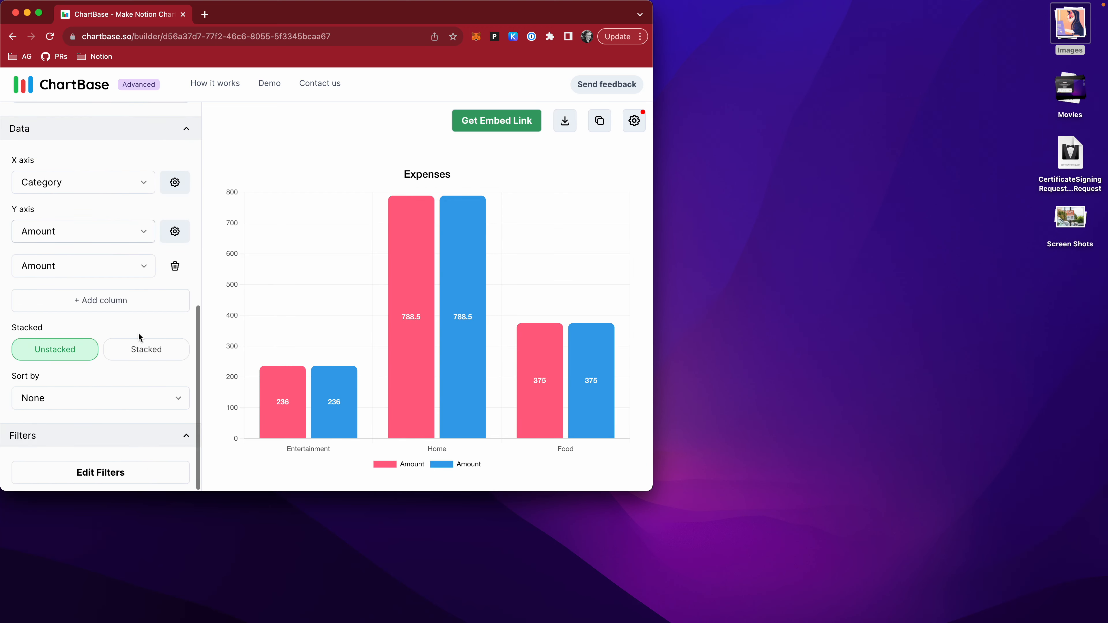
Try the stacked layout before restoring unstacked bars, and remove the second Amount column from the Y axis.
left_click(149, 345)
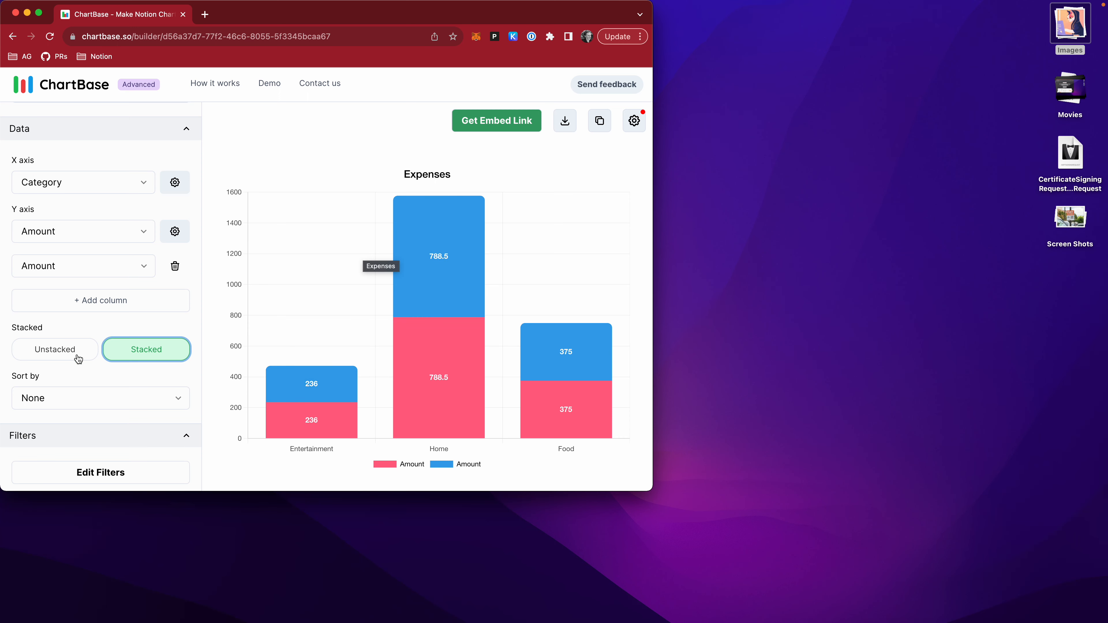
left_click(81, 346)
left_click(173, 267)
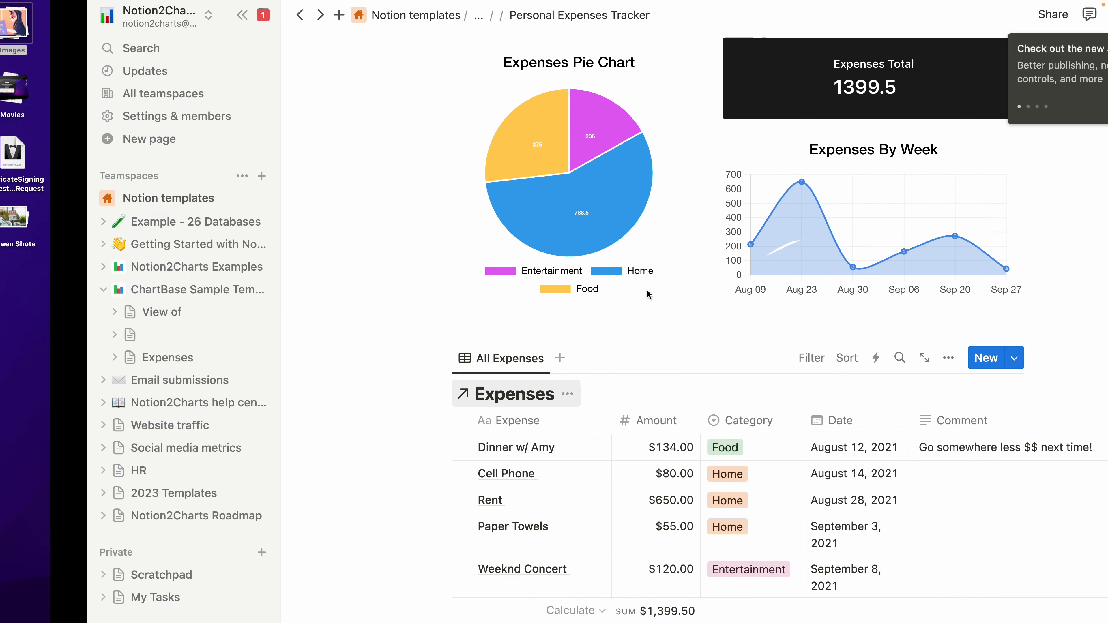
Try the Expenses chart as a pie, a horizontal bar and a doughnut chart.
scroll(660, 313, "up", 4)
scroll(656, 319, "down", 6)
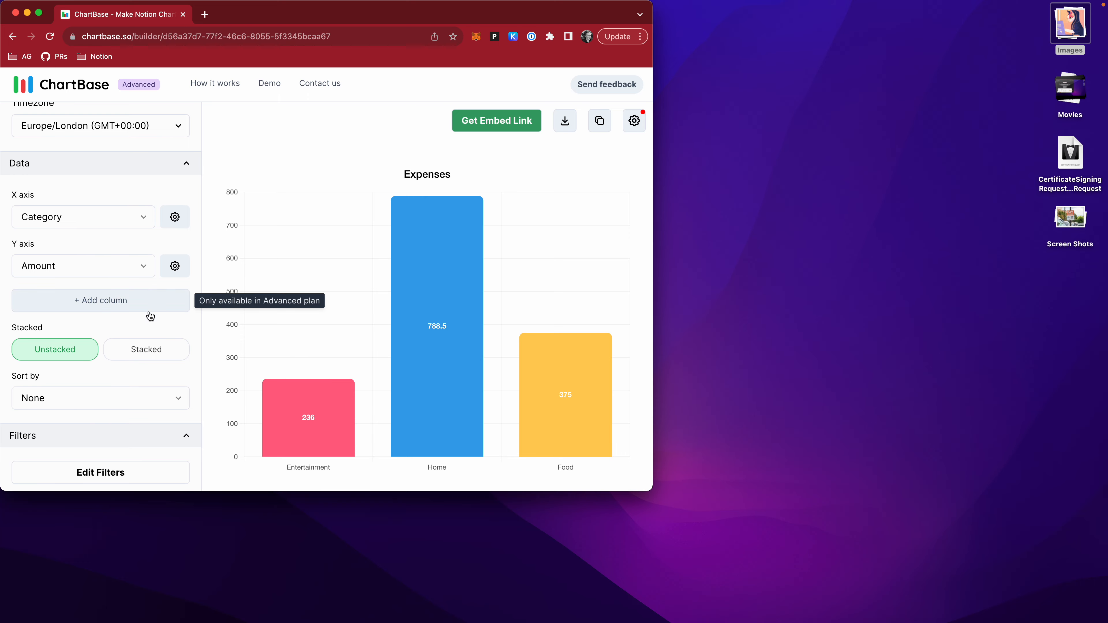
scroll(148, 316, "up", 8)
scroll(104, 260, "up", 1)
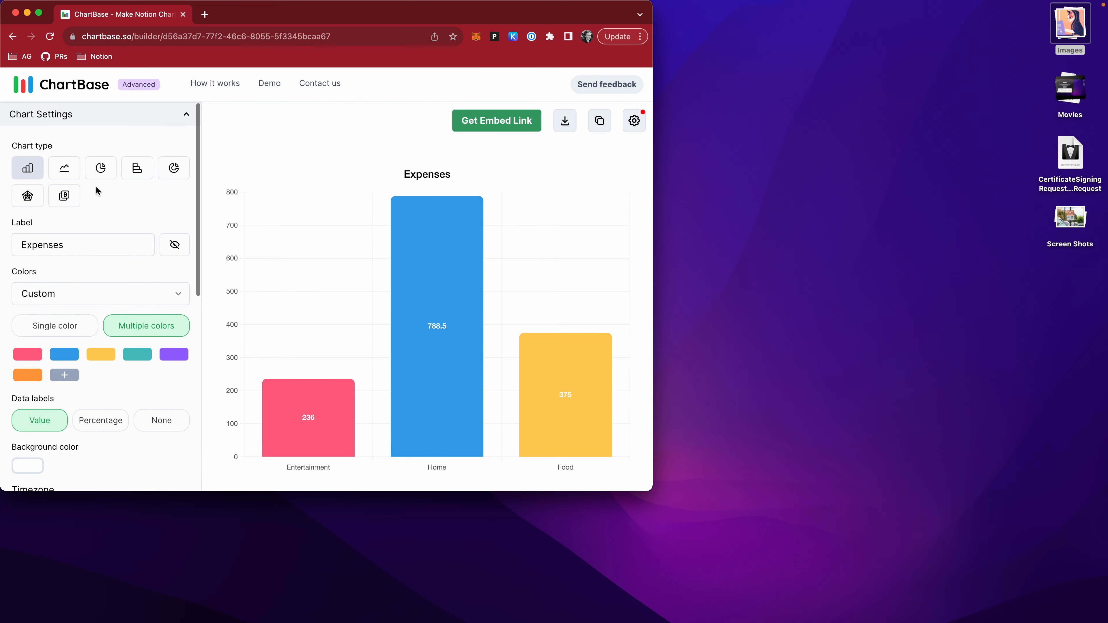
left_click(103, 167)
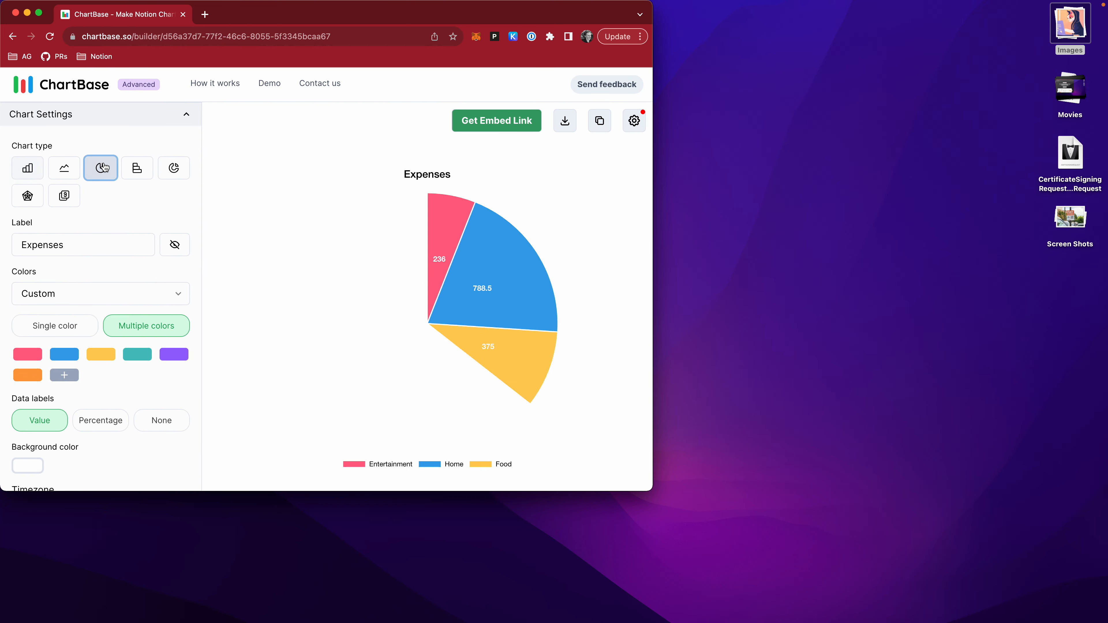
left_click(126, 170)
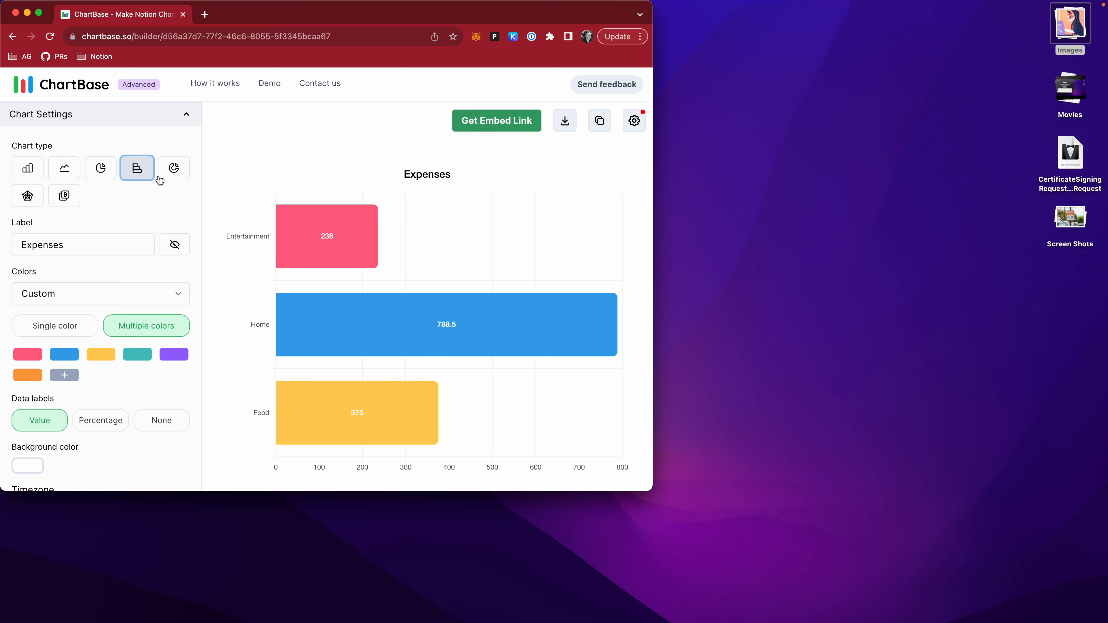
left_click(173, 173)
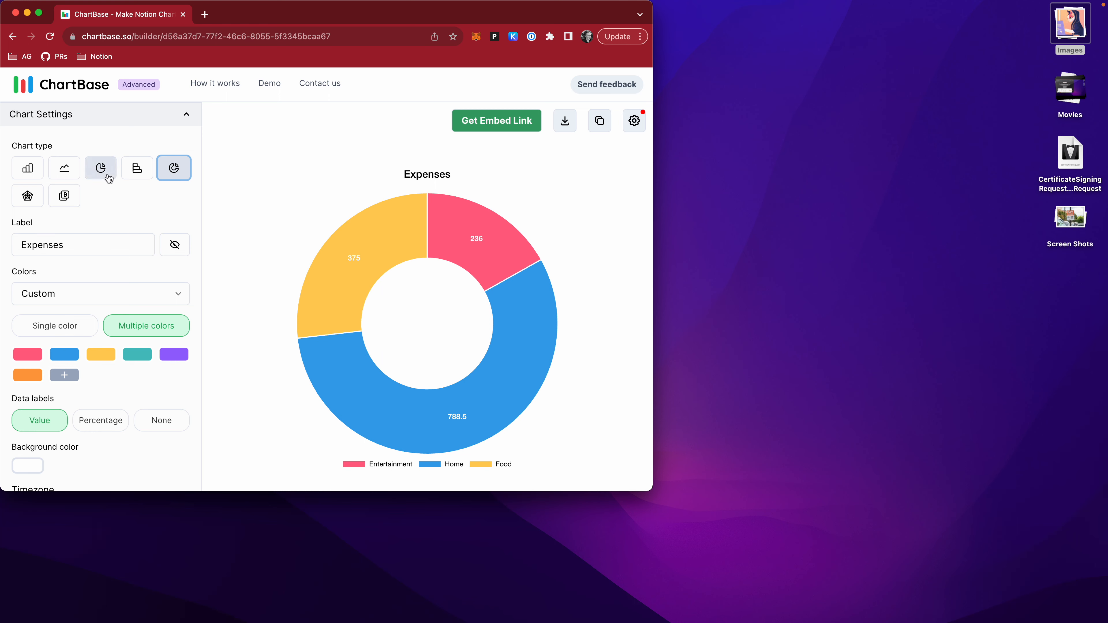
Switch the chart to the single-number type and set the Amount column's default aggregation to Average.
left_click(68, 203)
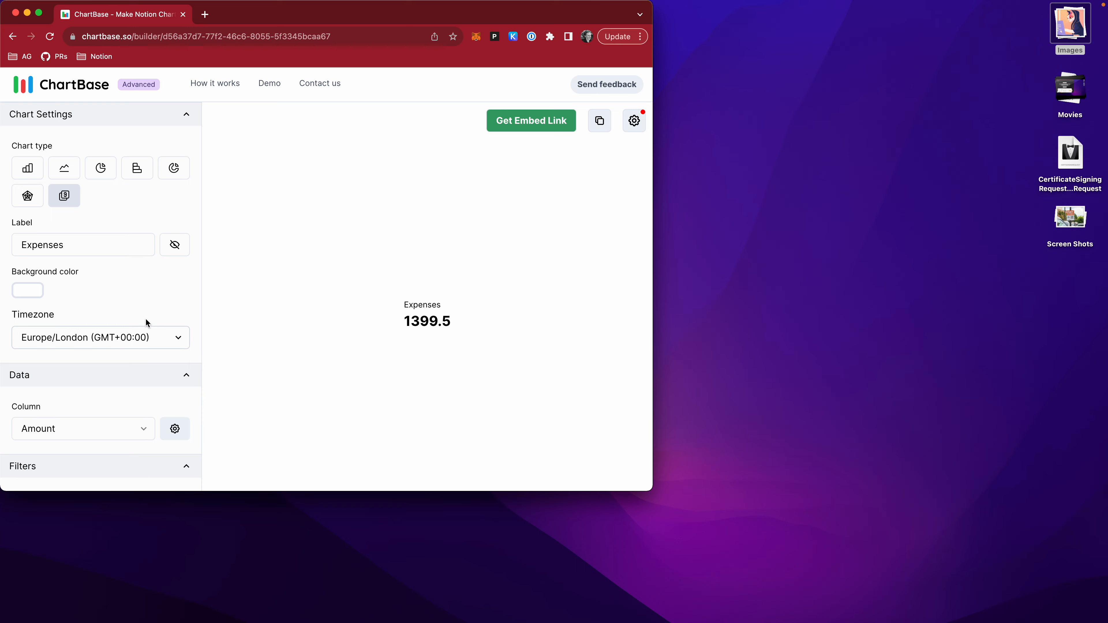
scroll(145, 323, "down", 2)
left_click(175, 398)
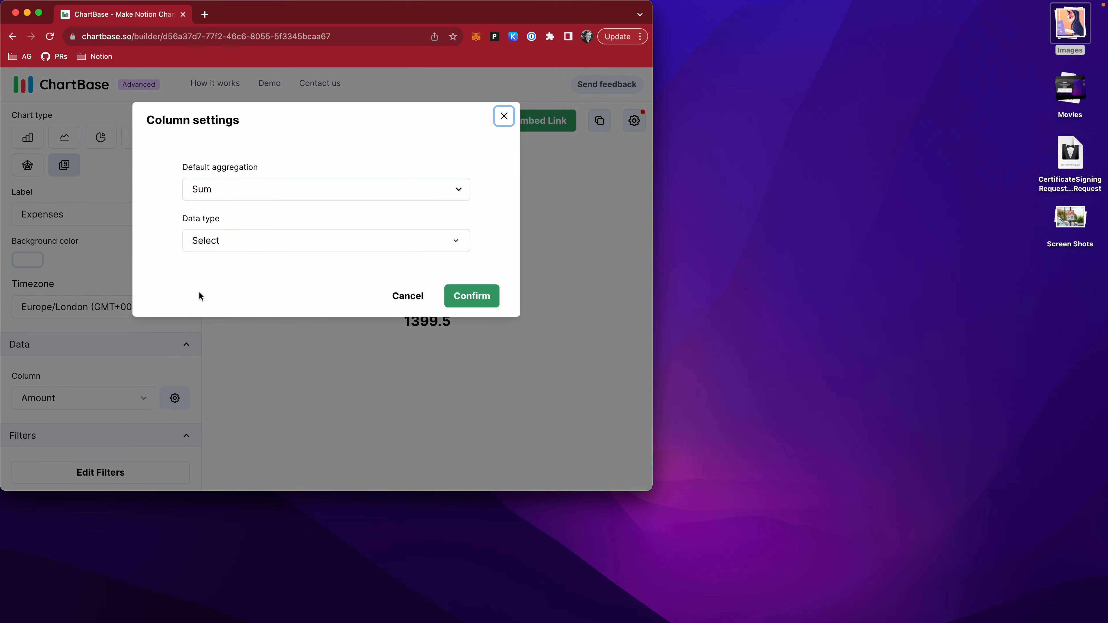
left_click(247, 185)
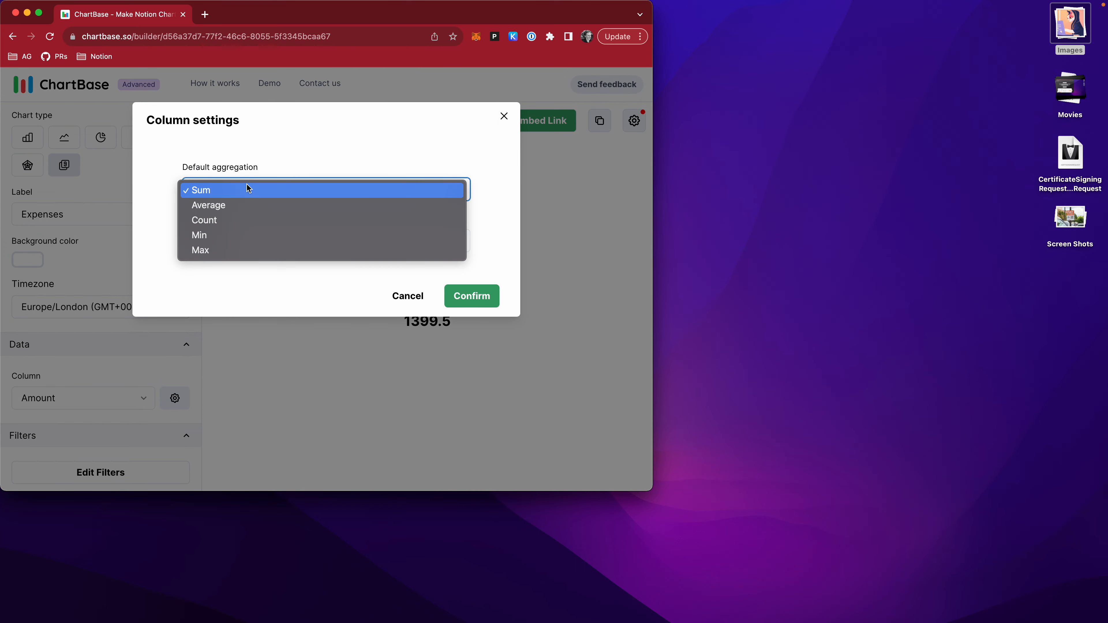
left_click(248, 204)
left_click(485, 288)
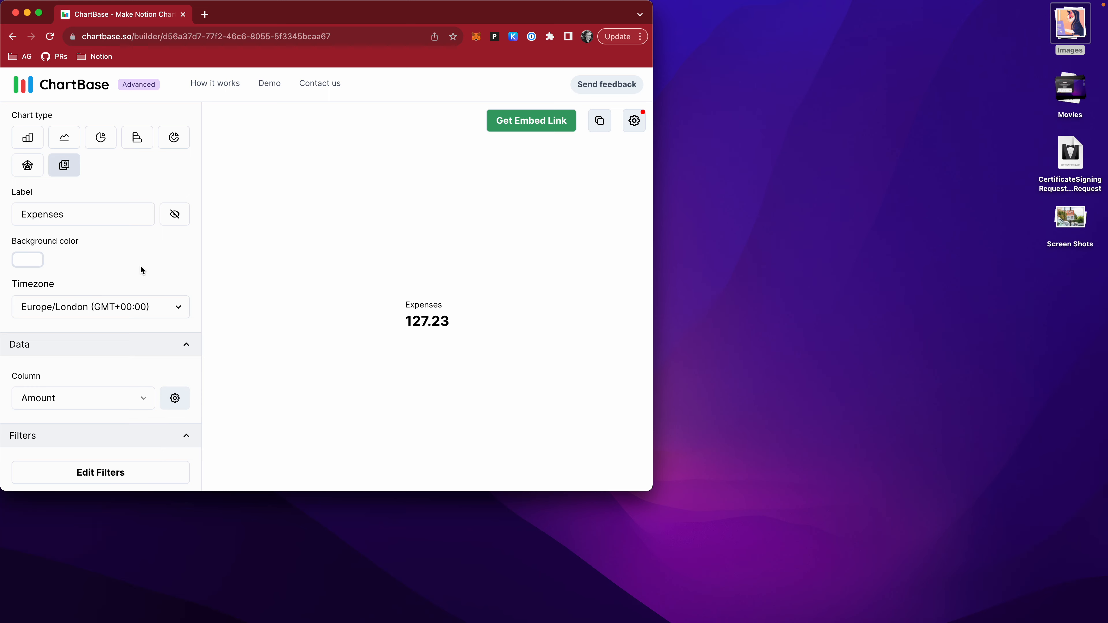
Try the averaged Expenses data as a vertical bar chart, and settle on the pie chart type.
scroll(141, 266, "up", 1)
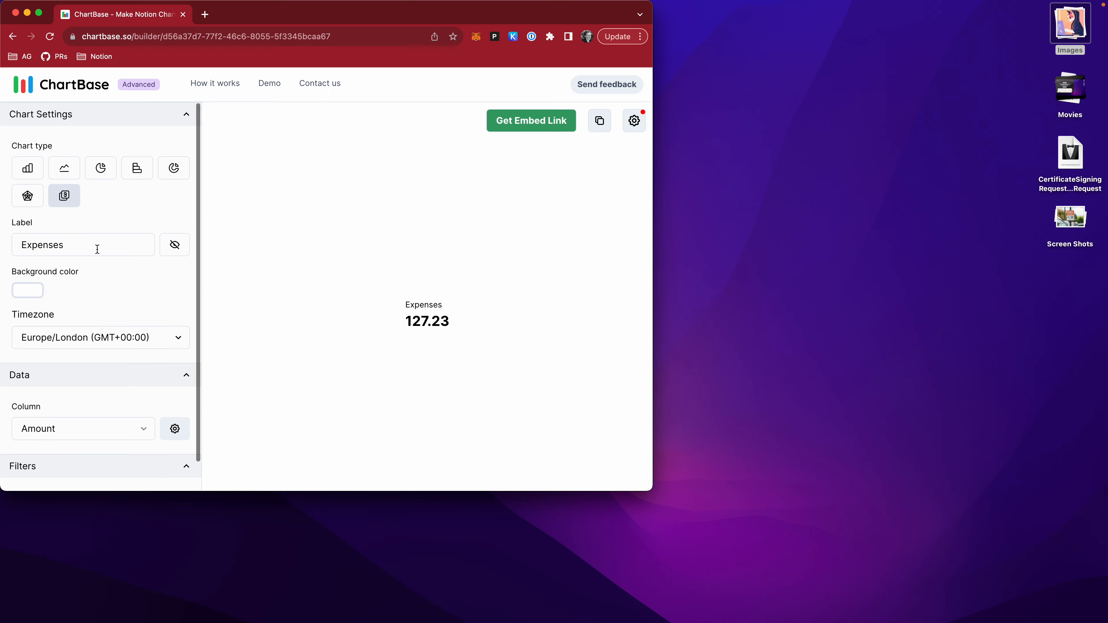
left_click(38, 175)
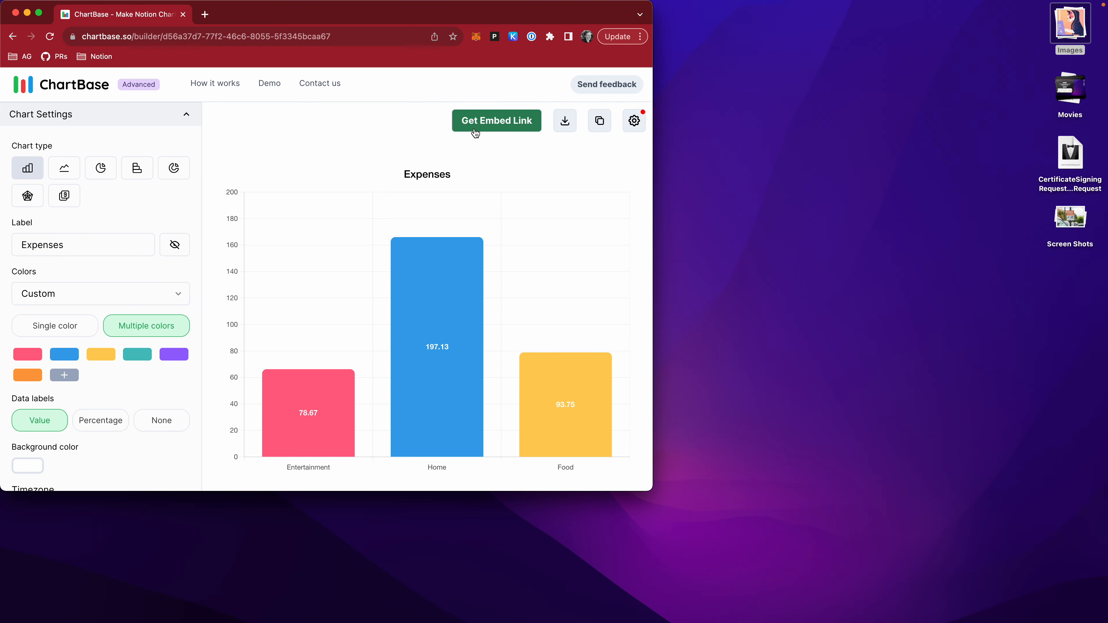
left_click(100, 168)
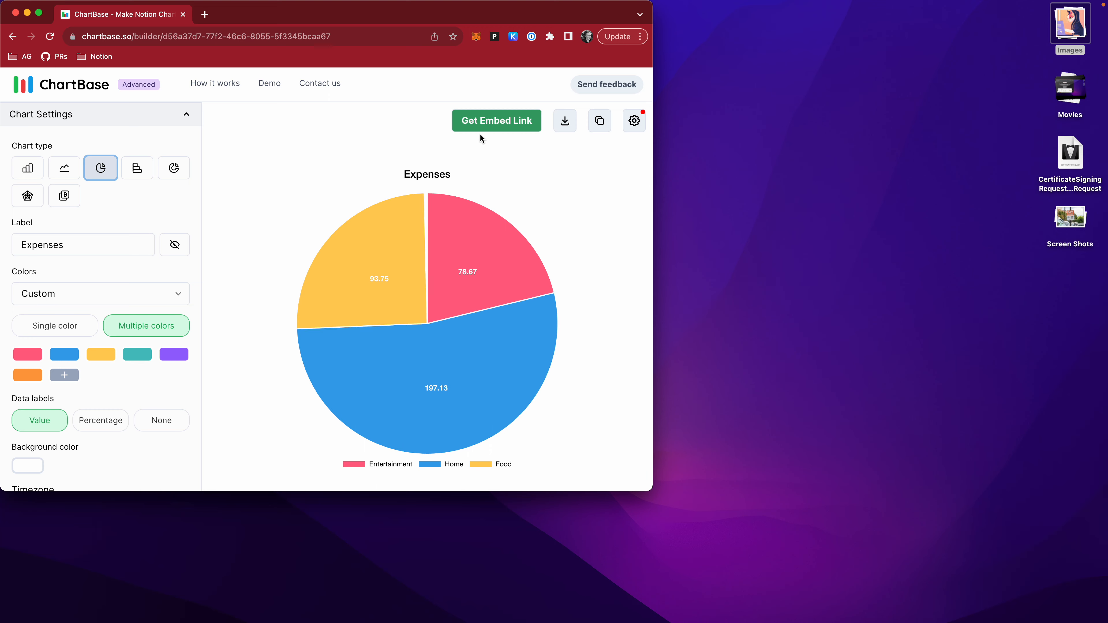
Bring up the chart's public embed link, choose the Cached (faster) version, and copy the cached link.
left_click(527, 126)
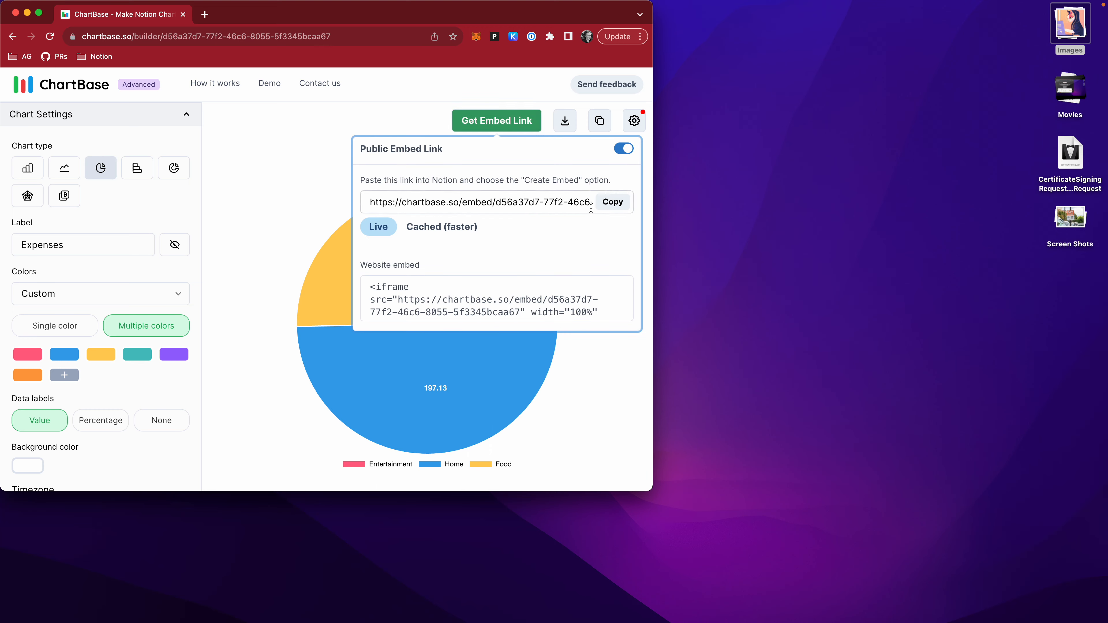
left_click(611, 203)
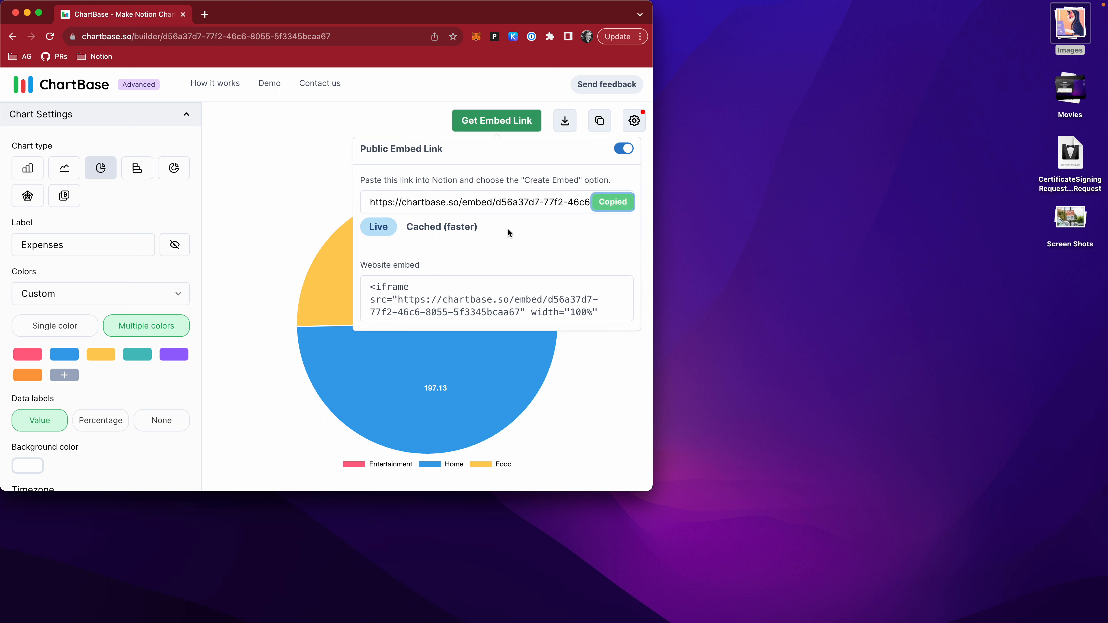
key("ctrl+Right")
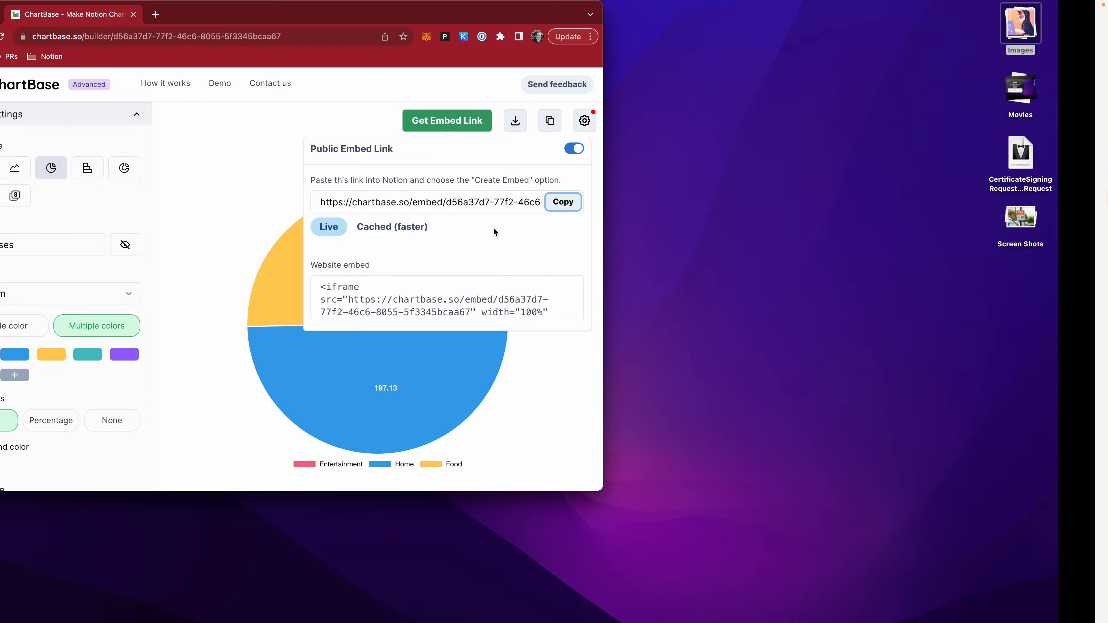
key("ctrl+Left")
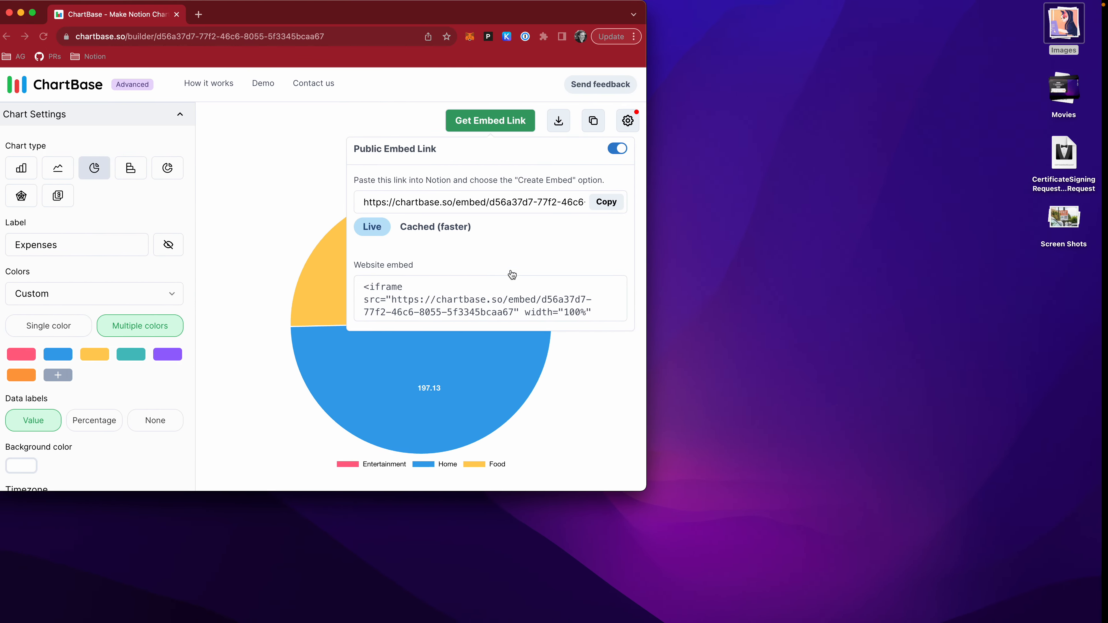
left_click(600, 204)
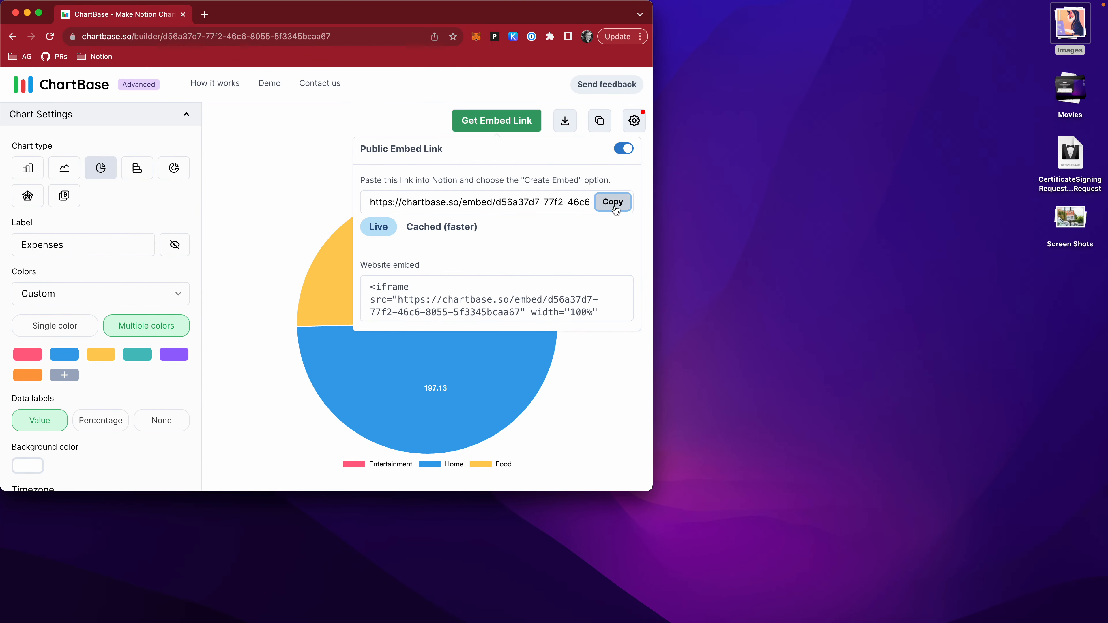
left_click(474, 232)
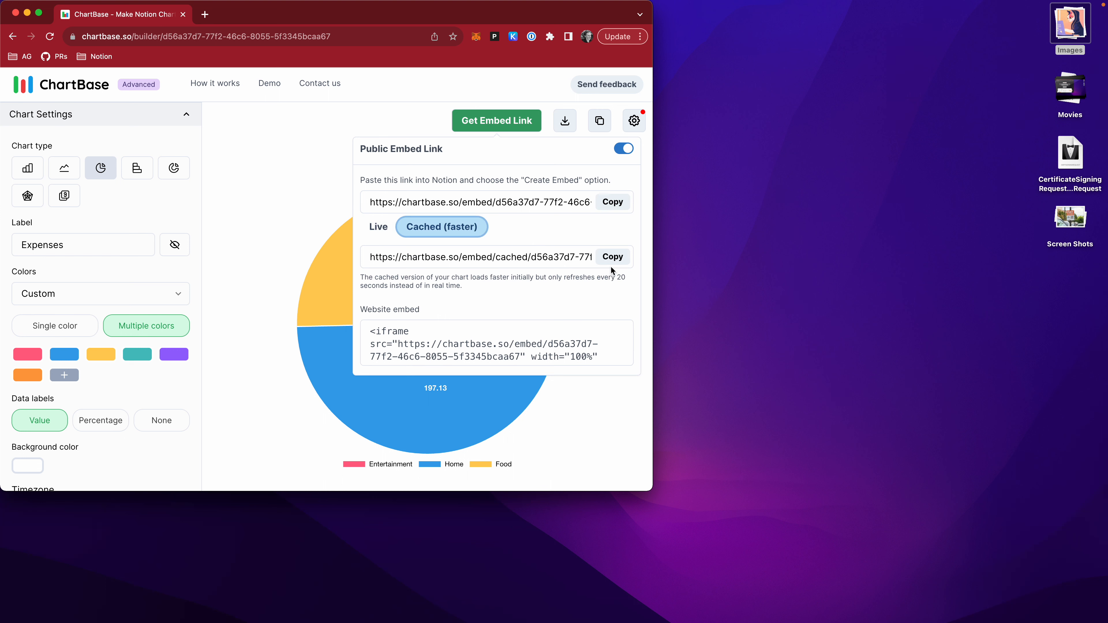
left_click(614, 257)
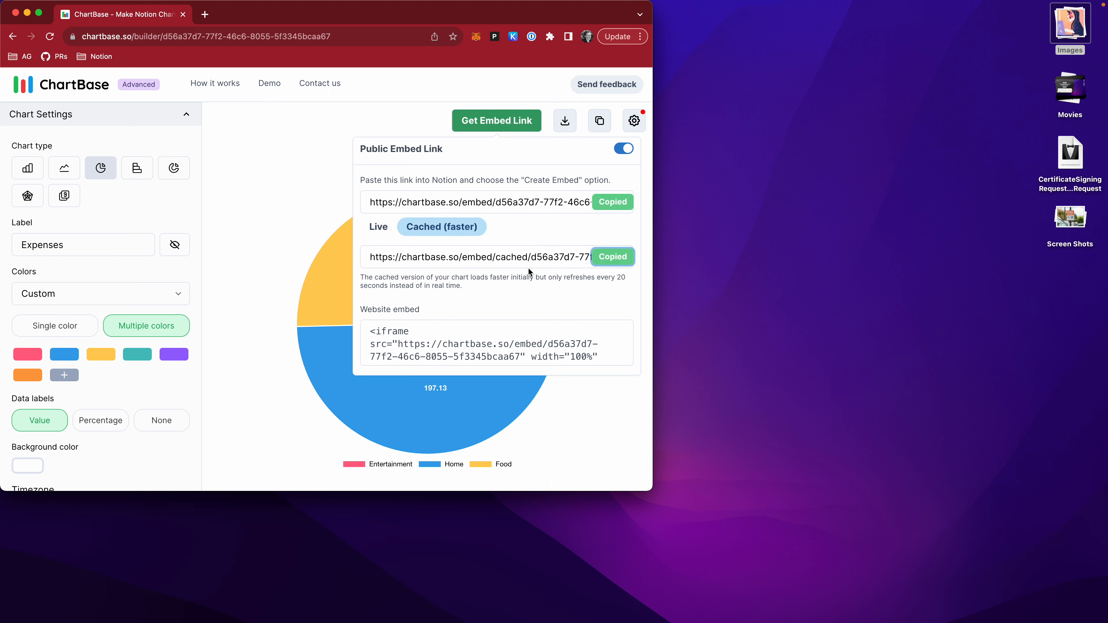
Switch to Notion and paste the cached chart link below the untitled table on the Personal Expenses Tracker page as an embed.
key("ctrl+Right")
scroll(537, 486, "down", 10)
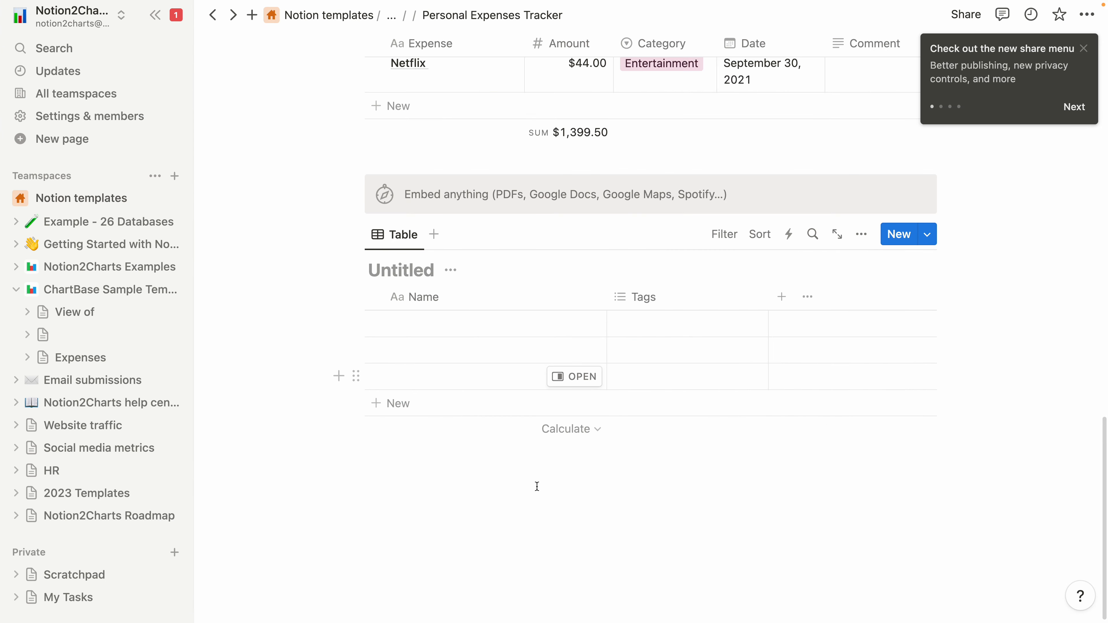
left_click(537, 519)
key("super+v")
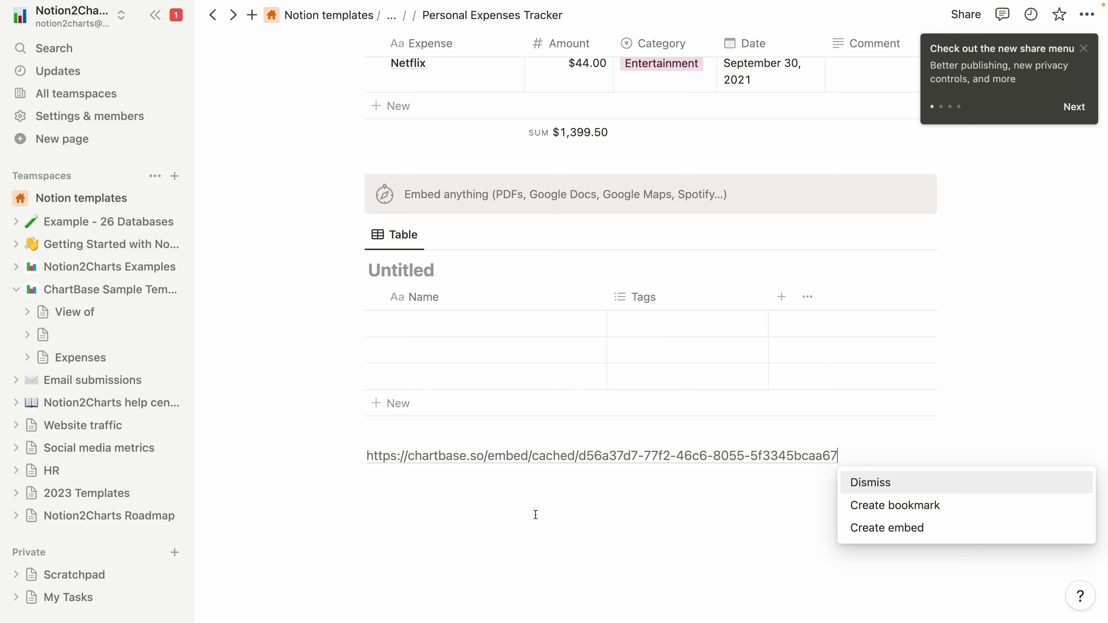
left_click(871, 529)
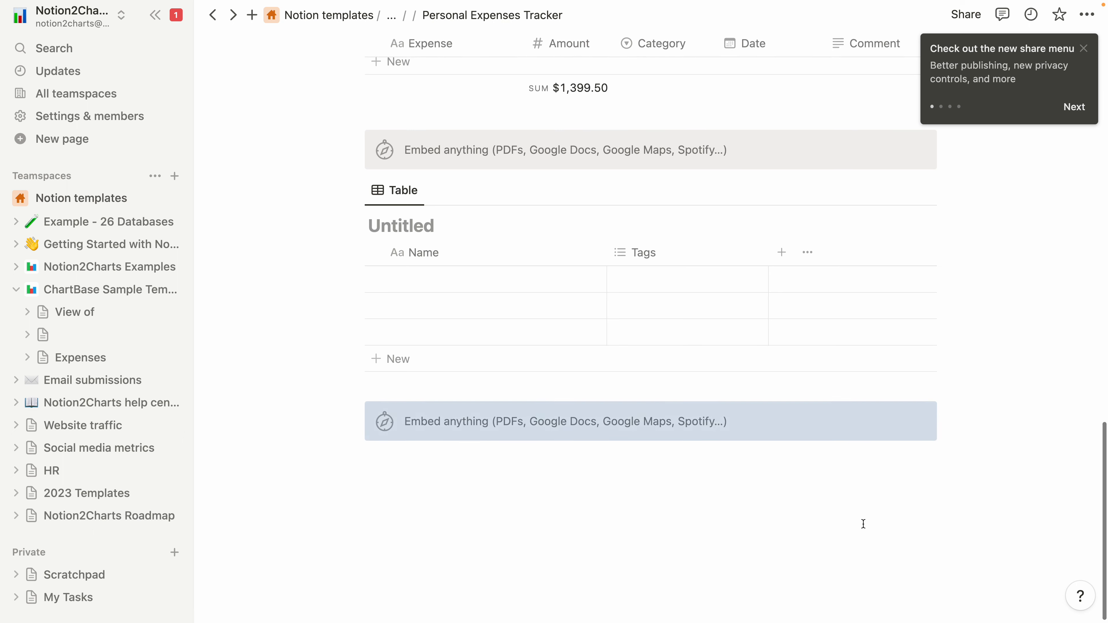
scroll(831, 486, "down", 5)
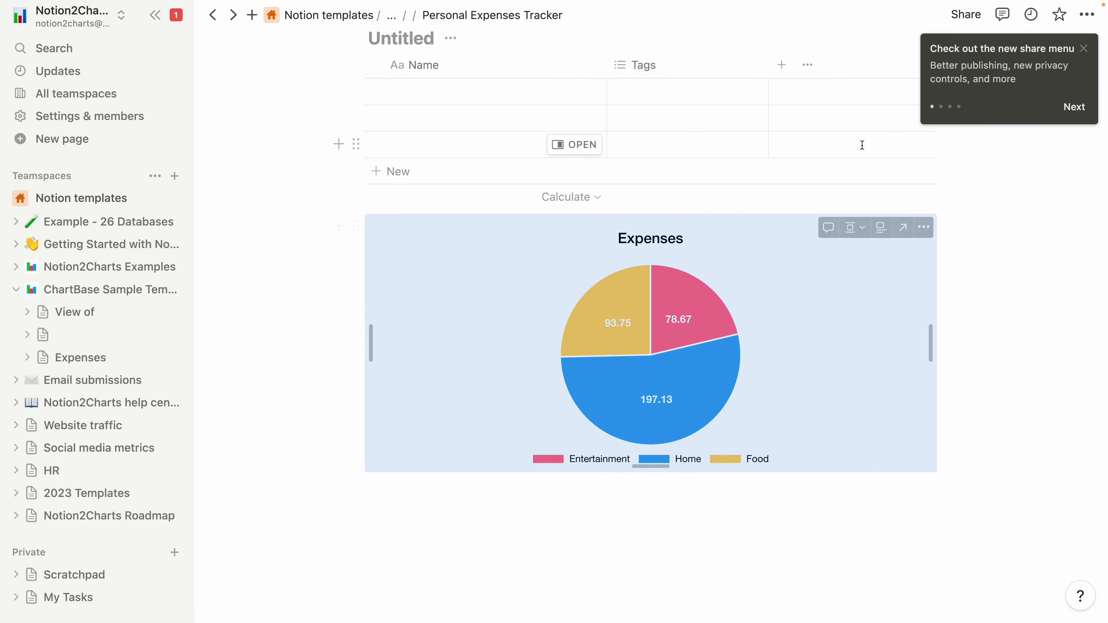
left_click(952, 194)
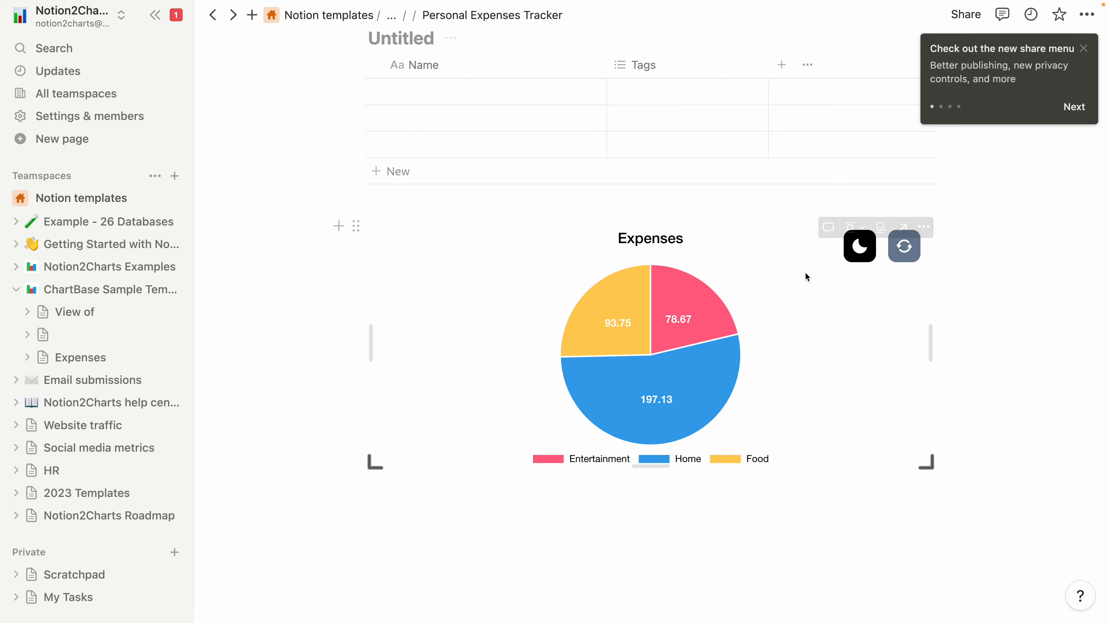
Switch back to ChartBase and change the fourth colour of the chart's custom palette to a very dark teal.
key("ctrl+Left")
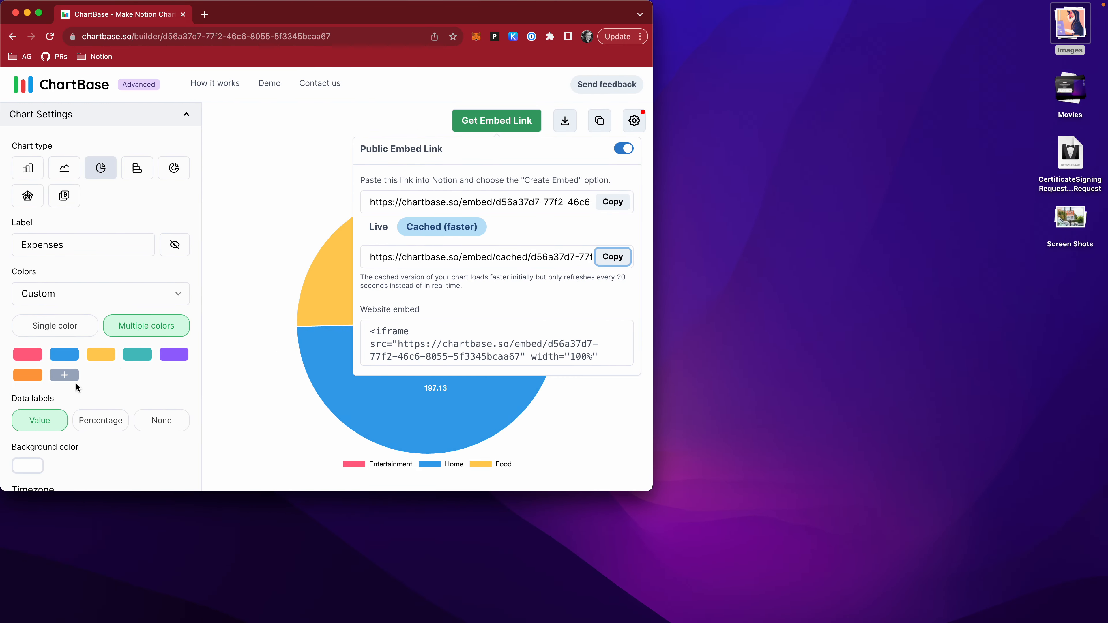
left_click(240, 336)
left_click(145, 357)
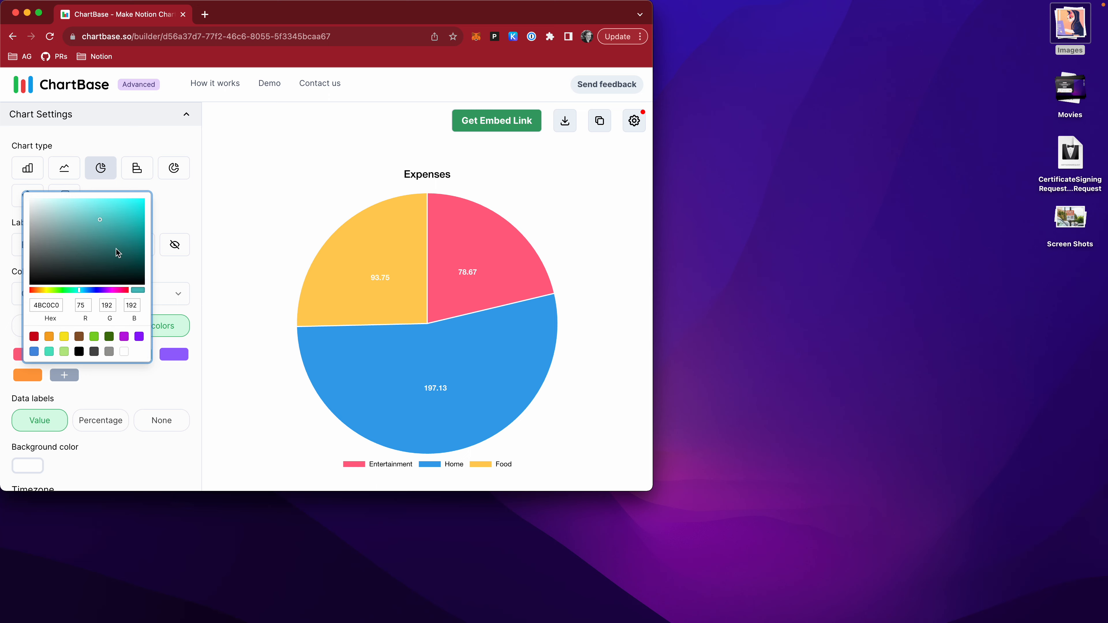
left_click(84, 260)
left_click(229, 309)
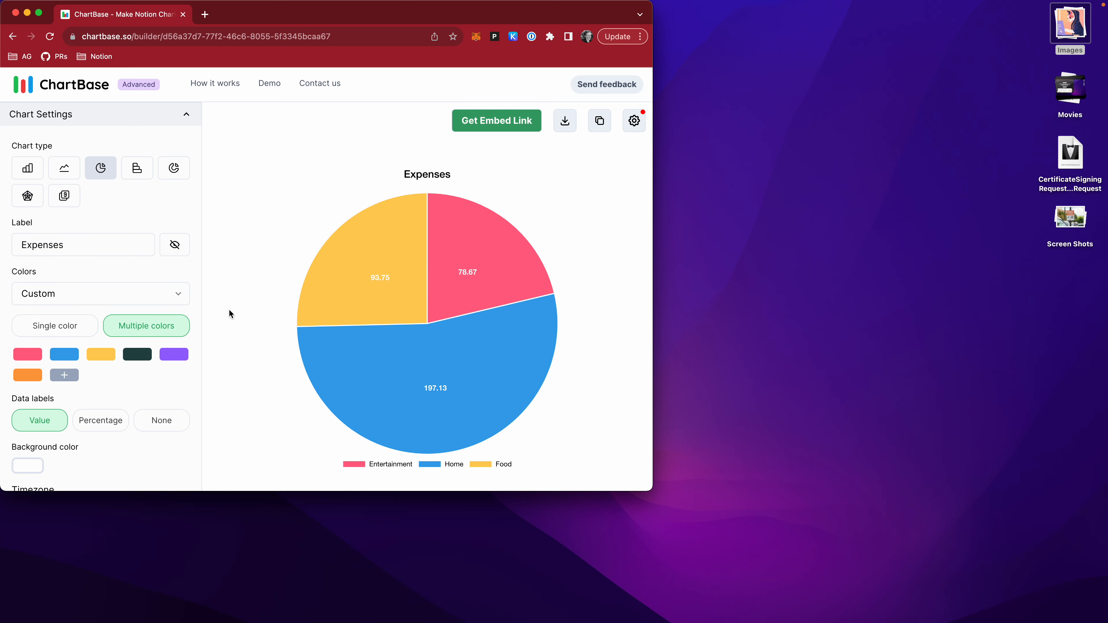
Set the Entertainment slice's colour to black (000000) and the Home slice's colour to green (77EB36).
mouse_move(344, 288)
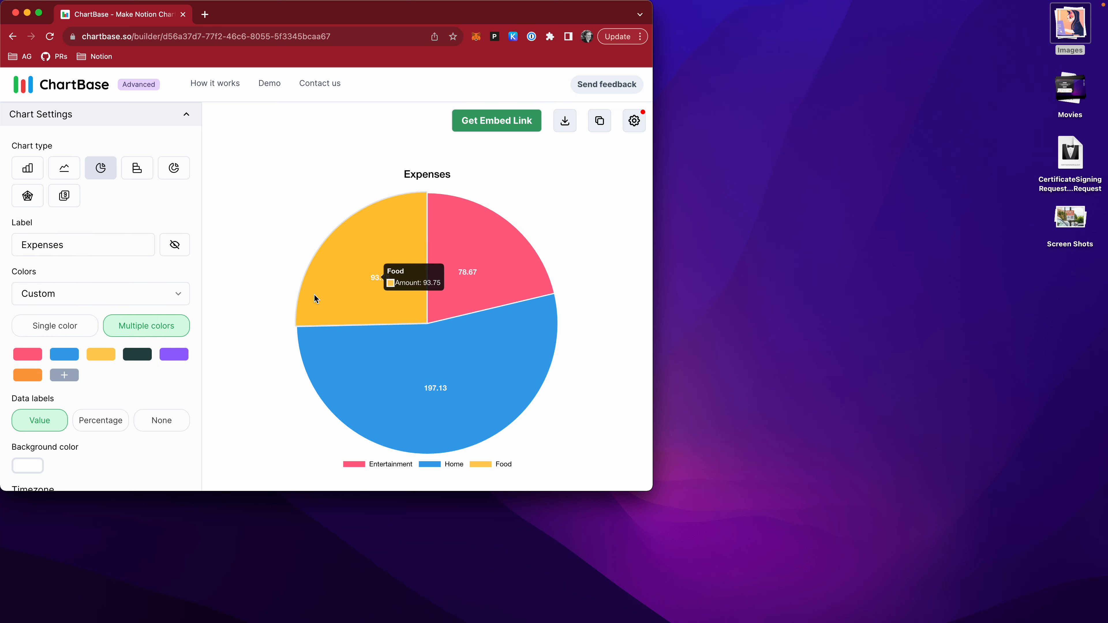
left_click(36, 357)
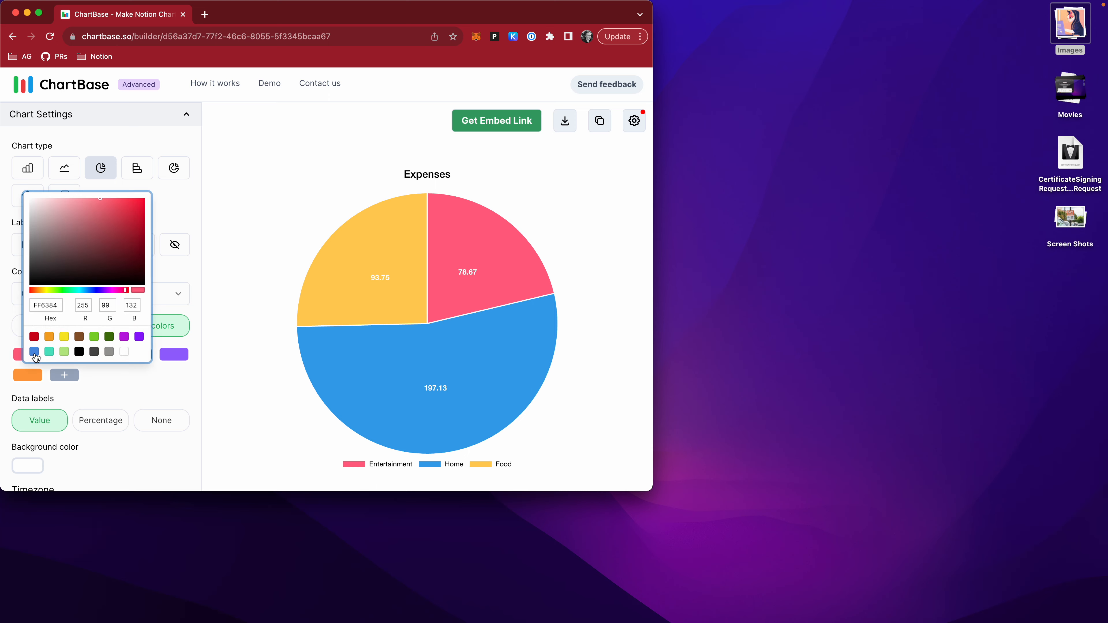
left_click_drag(88, 253, 36, 298)
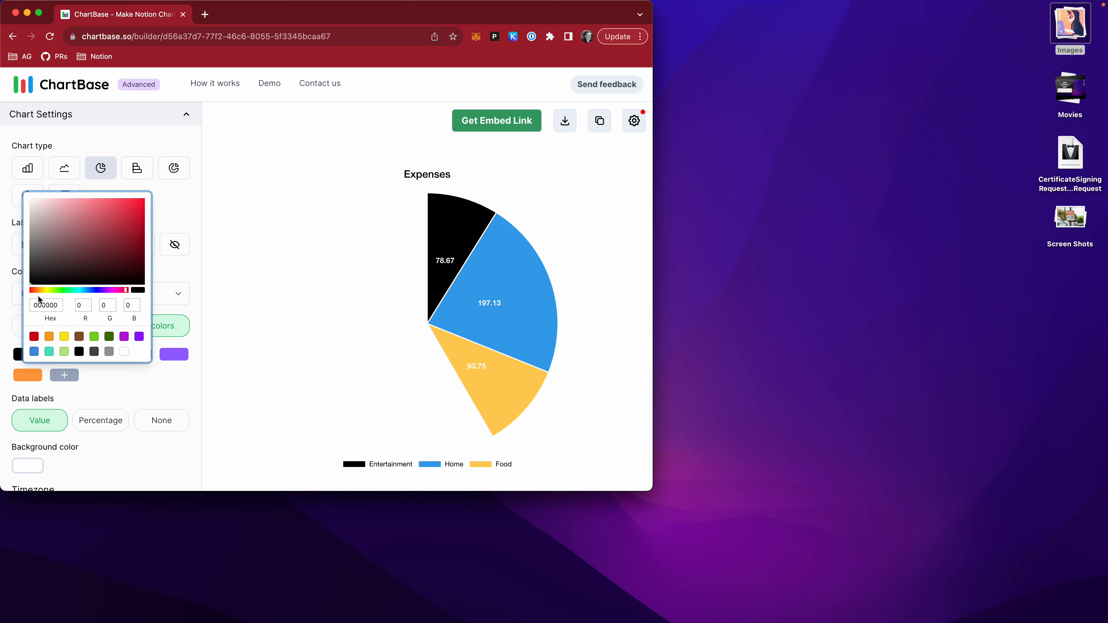
left_click(92, 389)
left_click(70, 355)
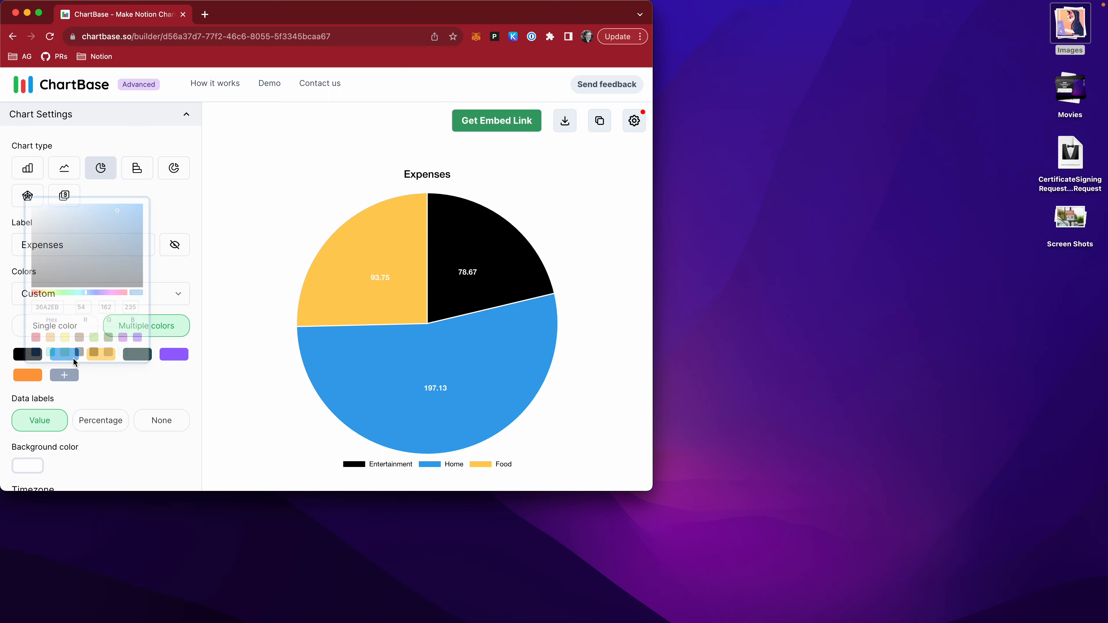
left_click(58, 291)
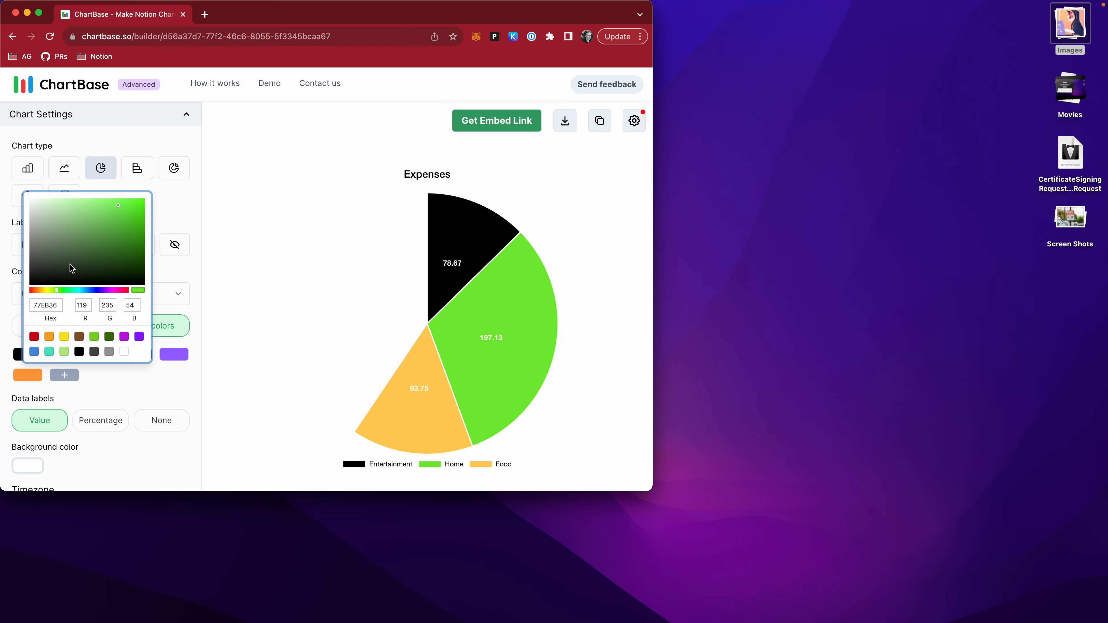
left_click(92, 367)
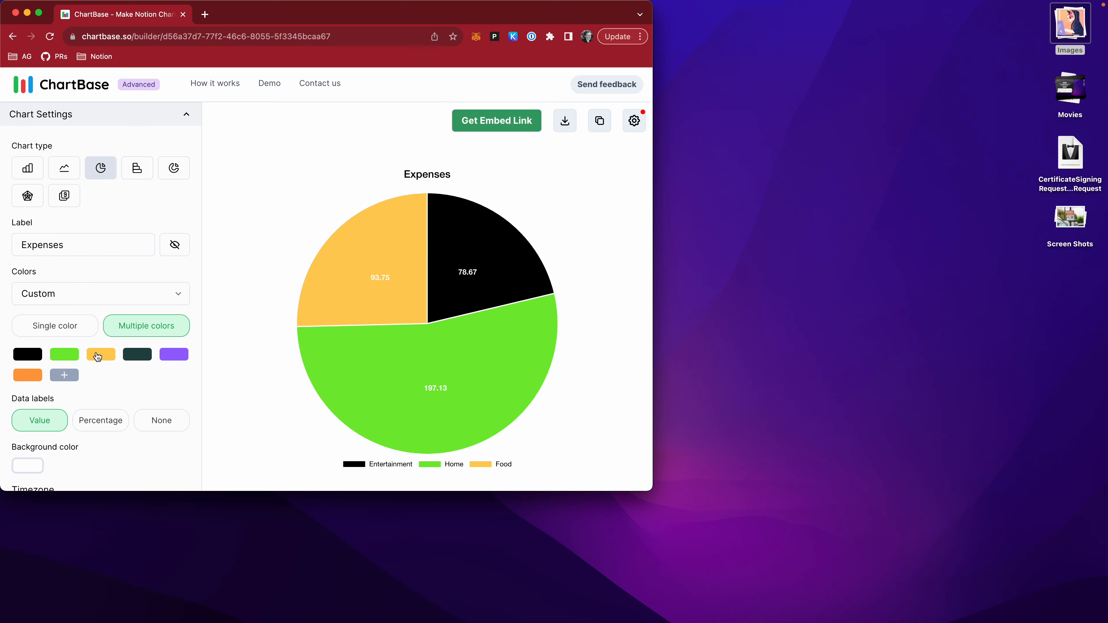
Set the Food slice's colour in the custom palette to light purple (AA7CDE).
left_click(97, 357)
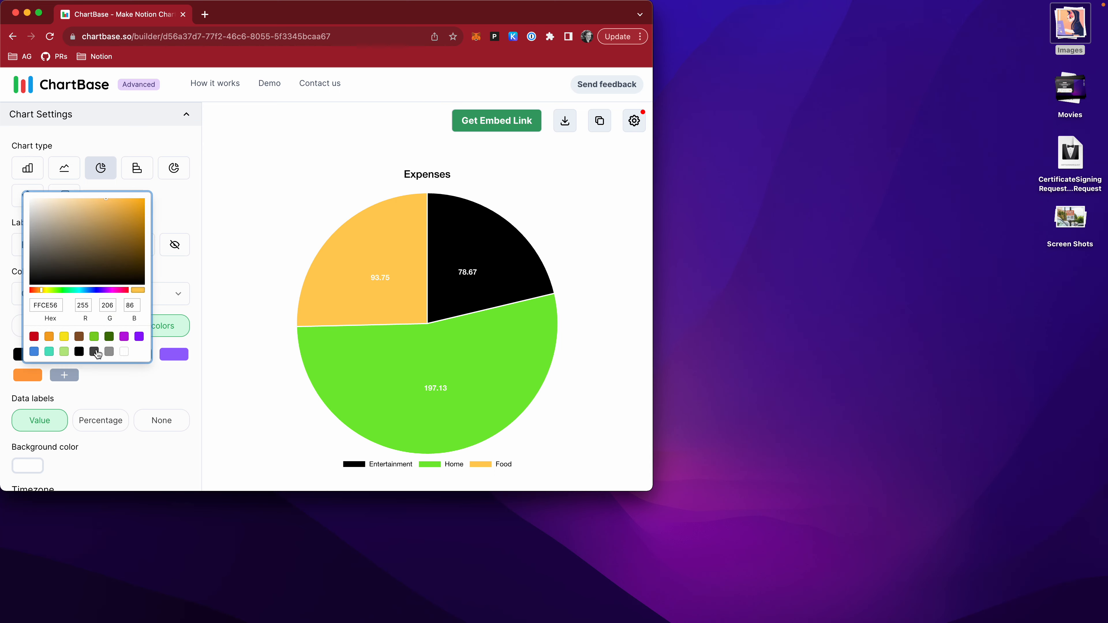
left_click(104, 291)
mouse_move(106, 252)
left_mouse_down()
mouse_move(112, 220)
mouse_move(80, 208)
left_mouse_up()
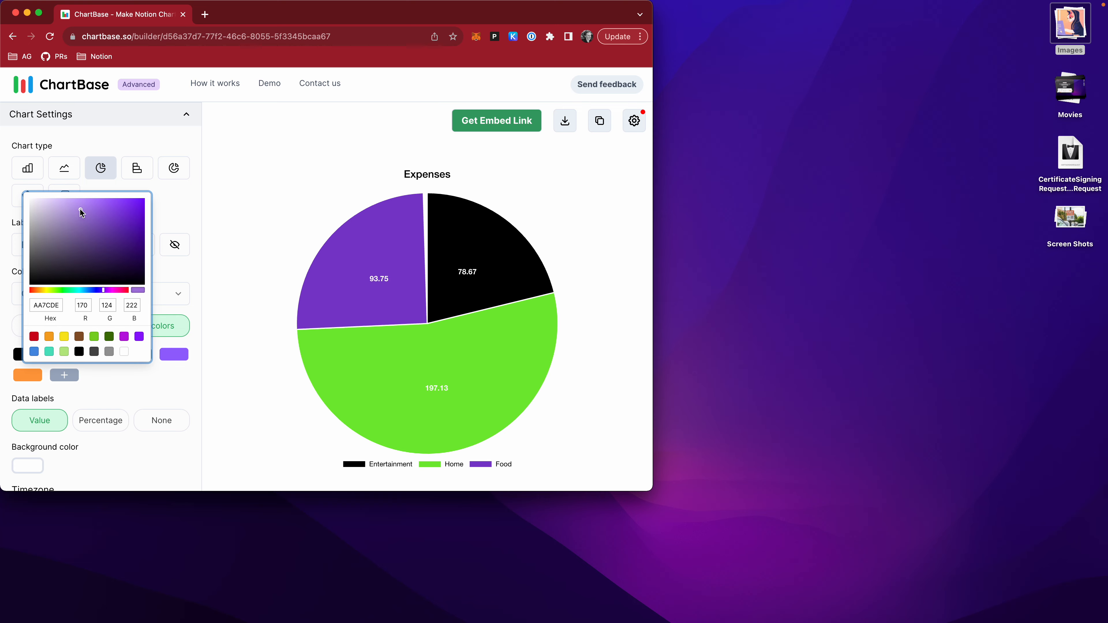
left_click(167, 379)
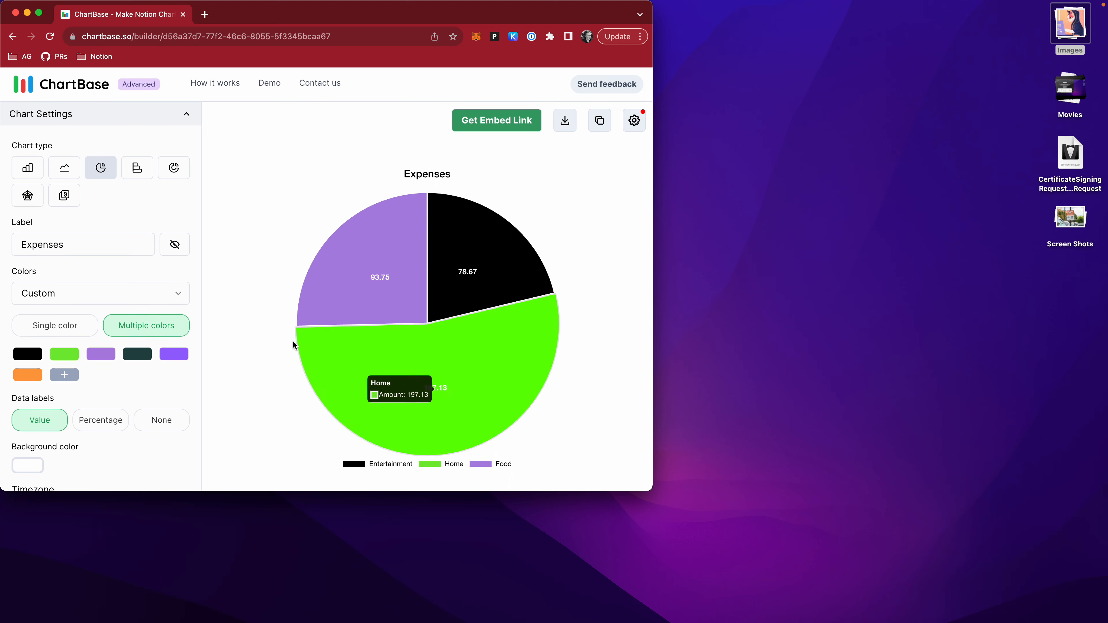
Change the chart's background colour from the chart settings to a very light pink.
scroll(158, 335, "down", 10)
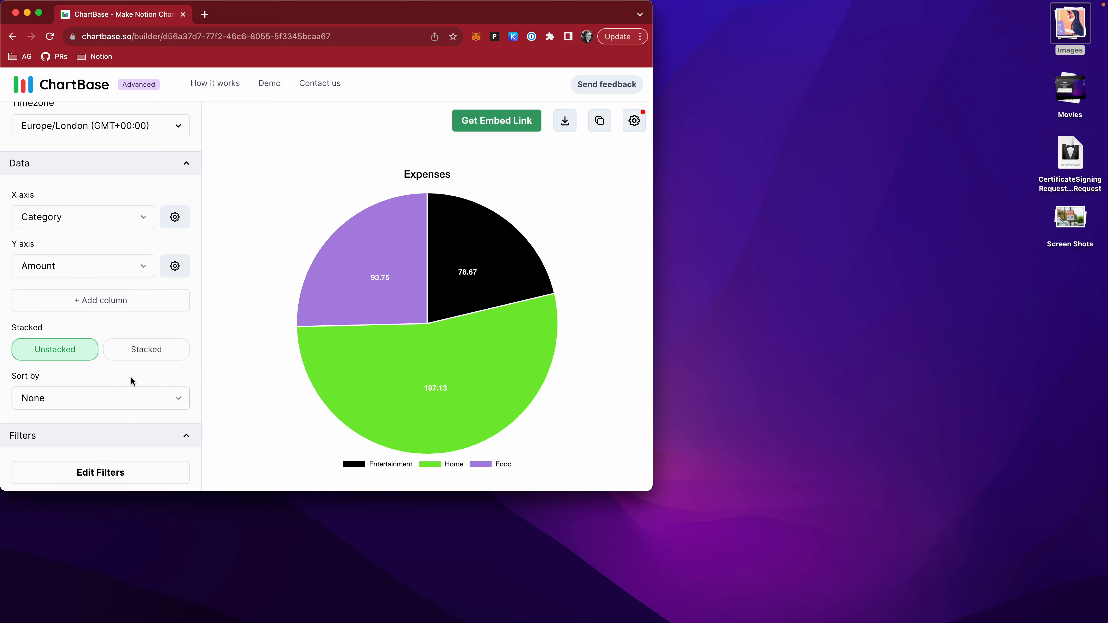
scroll(171, 437, "up", 5)
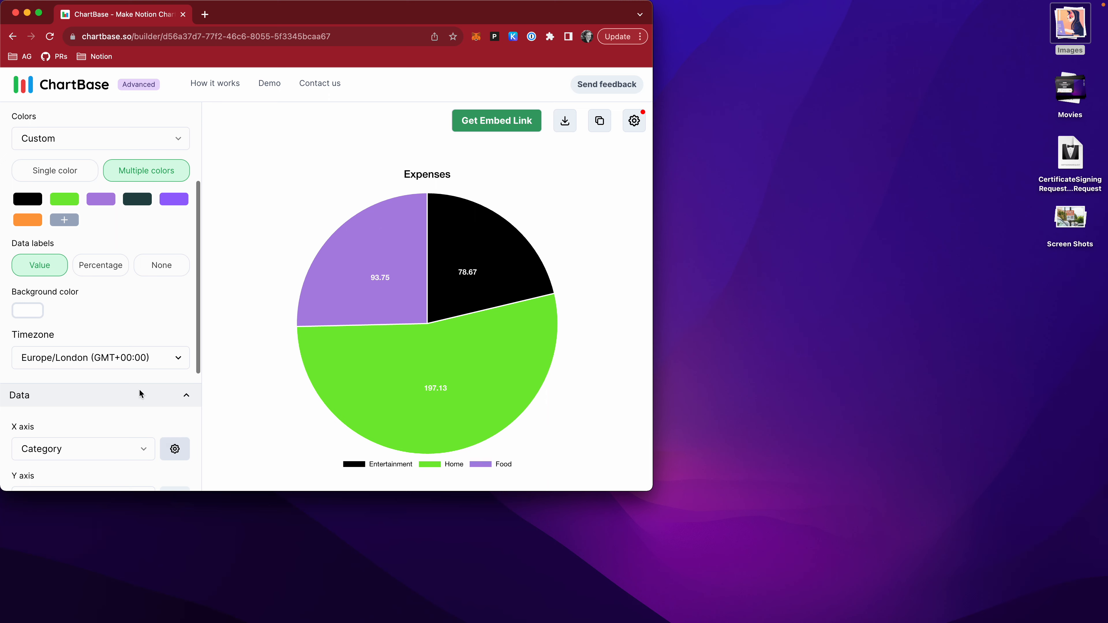
scroll(131, 406, "down", 5)
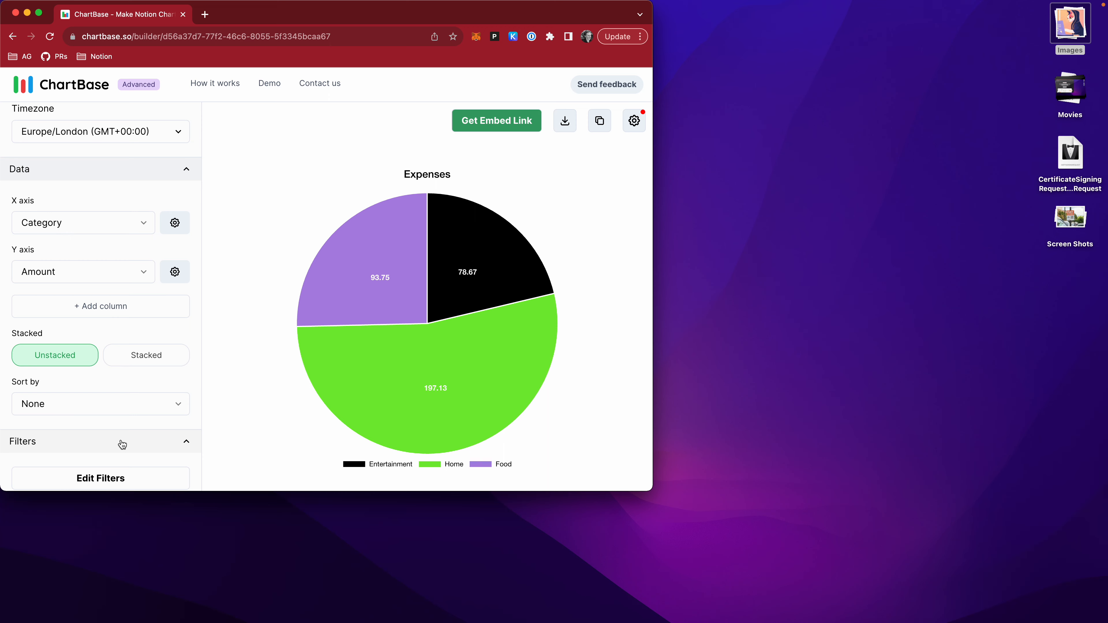
scroll(105, 294, "up", 5)
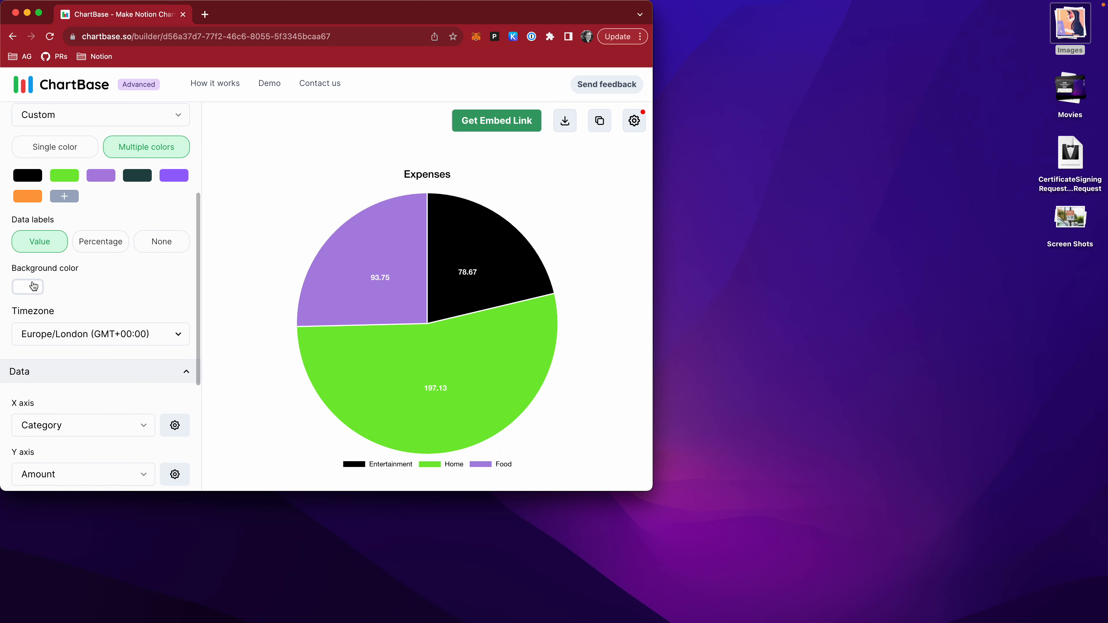
left_click(34, 286)
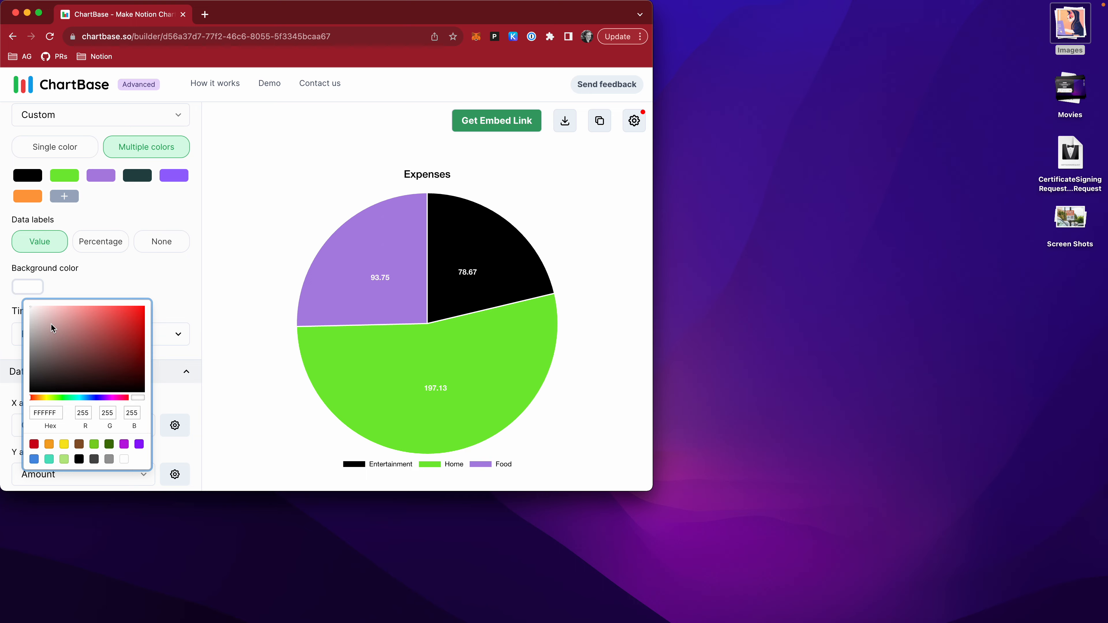
left_click_drag(51, 328, 37, 296)
left_click(140, 272)
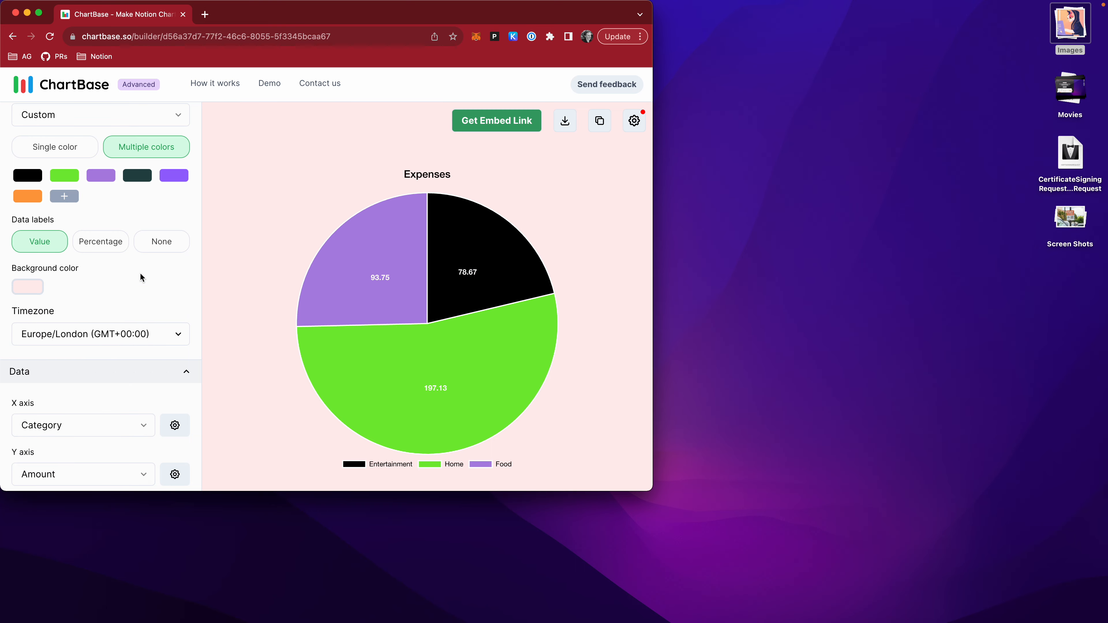
Switch to Notion, reload the Personal Expenses Tracker page and check the embedded Expenses pie chart for the new colours.
key("ctrl+Right")
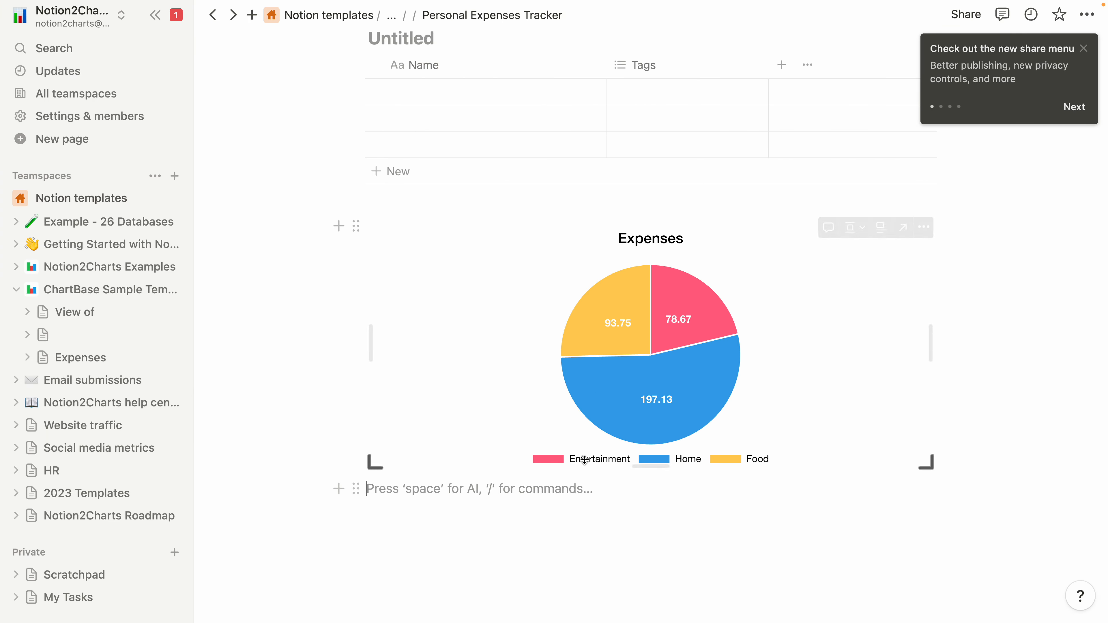
key("super+r")
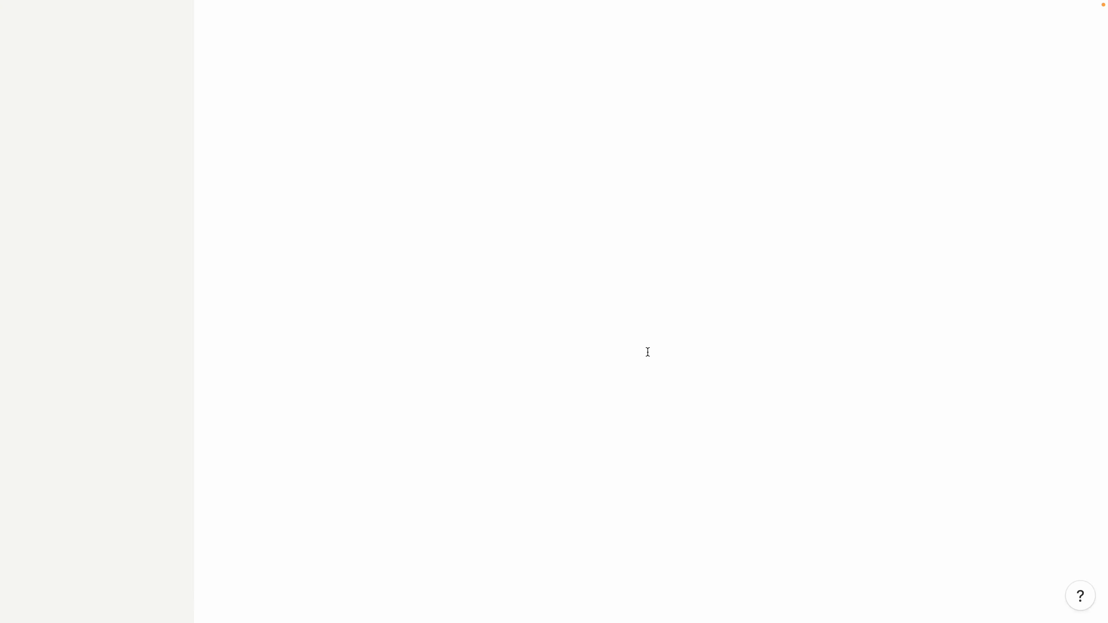
scroll(569, 385, "down", 15)
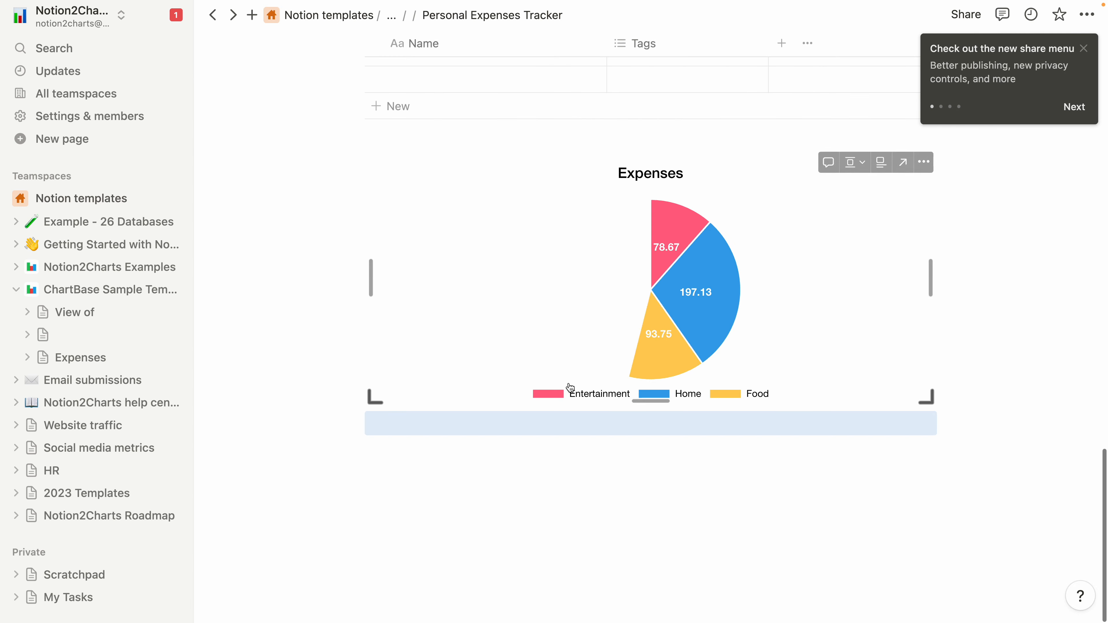
scroll(624, 292, "up", 3)
scroll(624, 291, "up", 3)
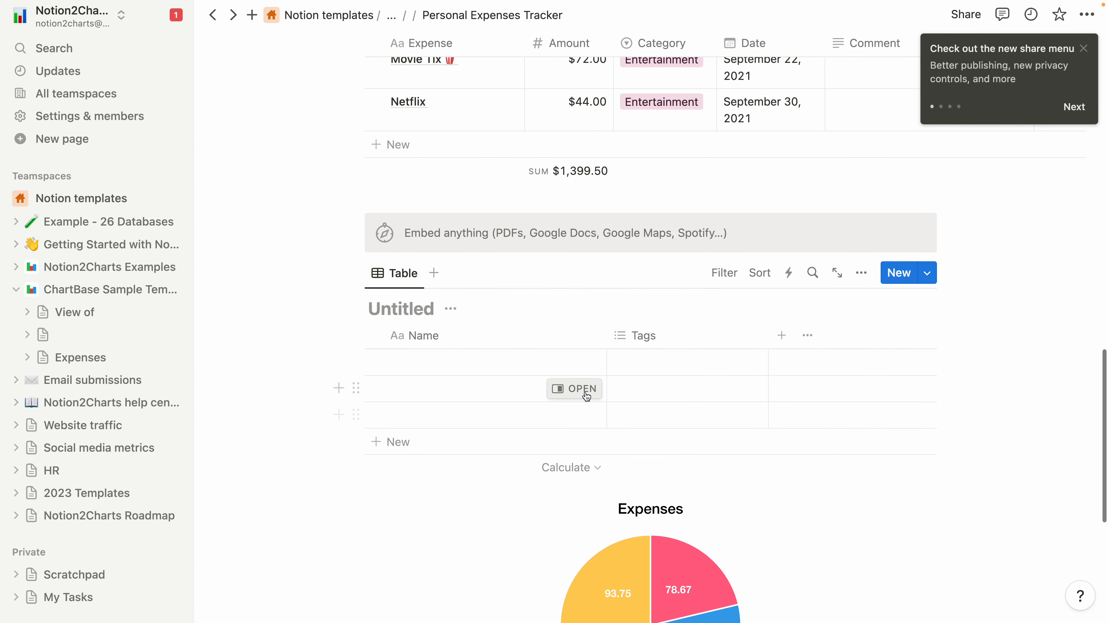
scroll(624, 290, "down", 5)
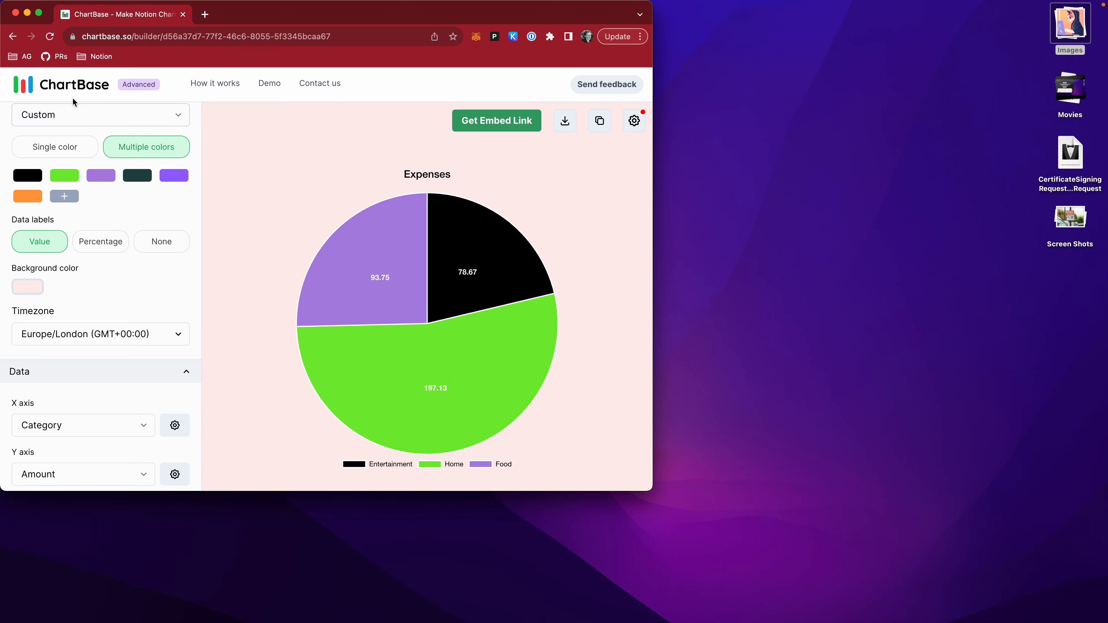
Switch back to ChartBase, return to the My Charts dashboard and open the Expenses folder.
scroll(70, 107, "up", 5)
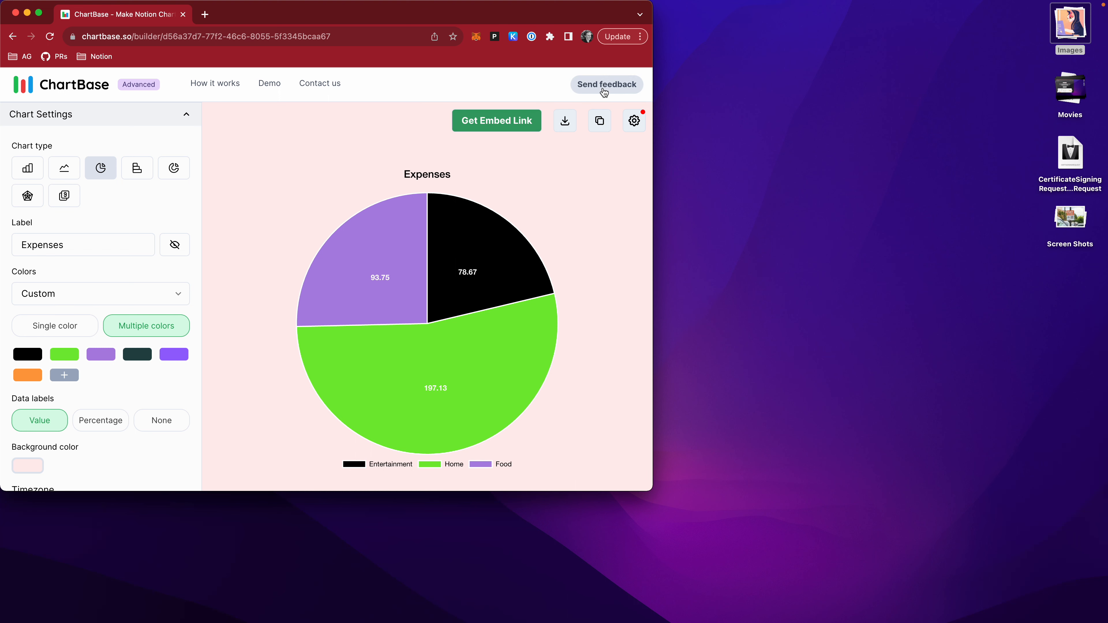
left_click(79, 85)
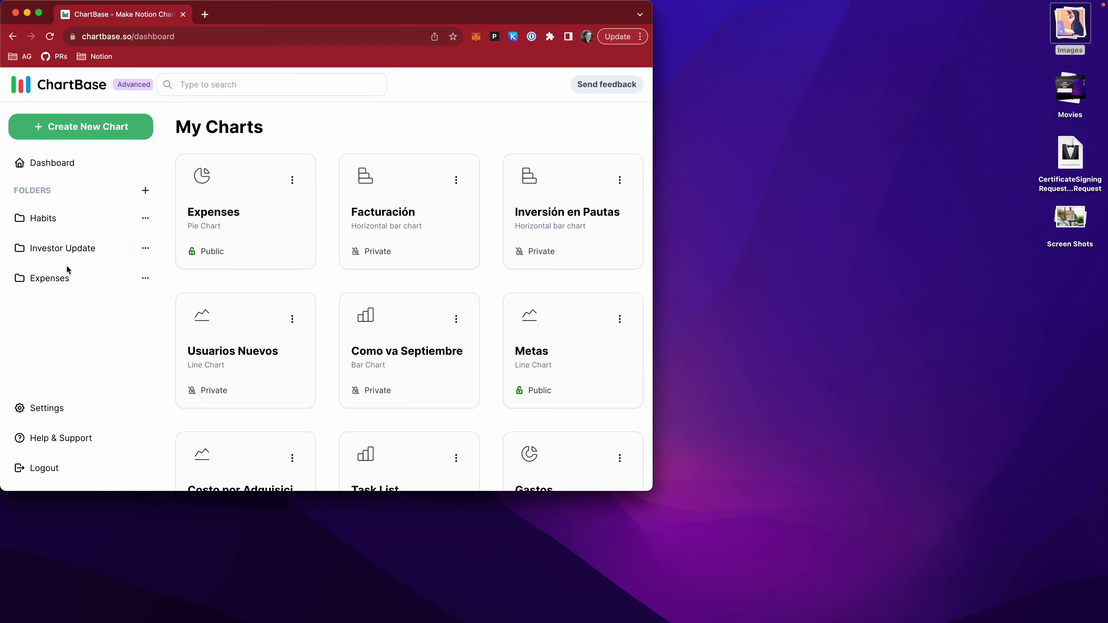
left_click(67, 270)
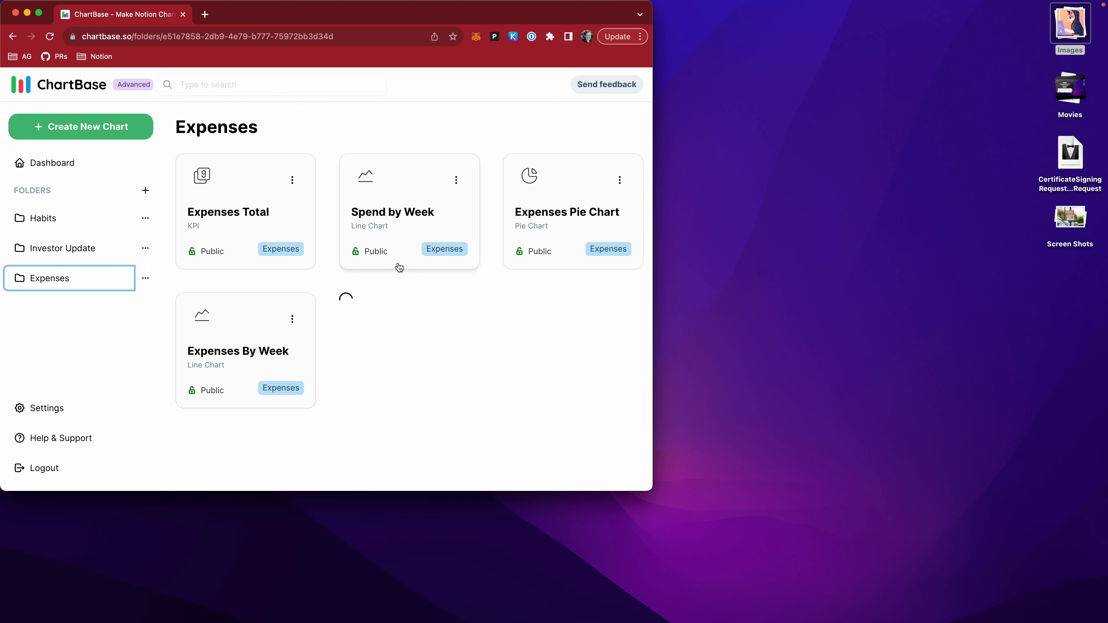